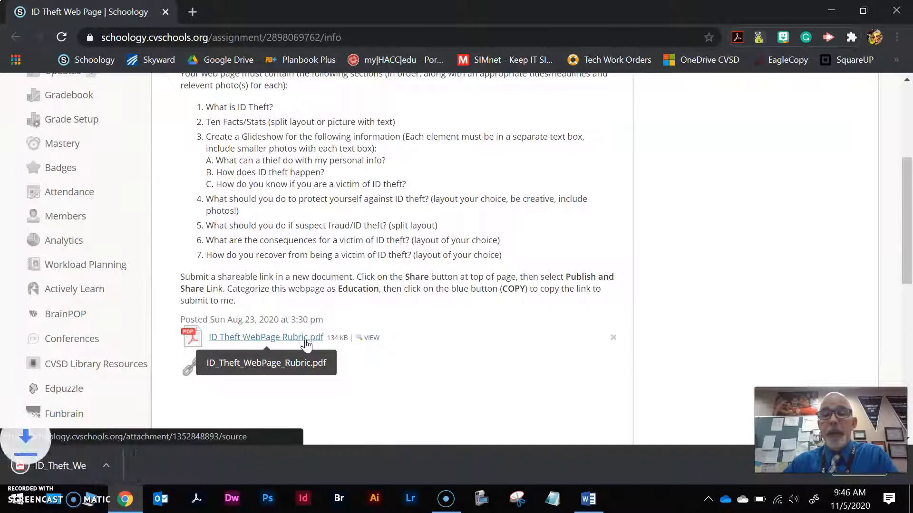
Open the downloaded ID Theft WebPage Rubric PDF, review its content criteria, and return to the assignment page.
left_click(124, 463)
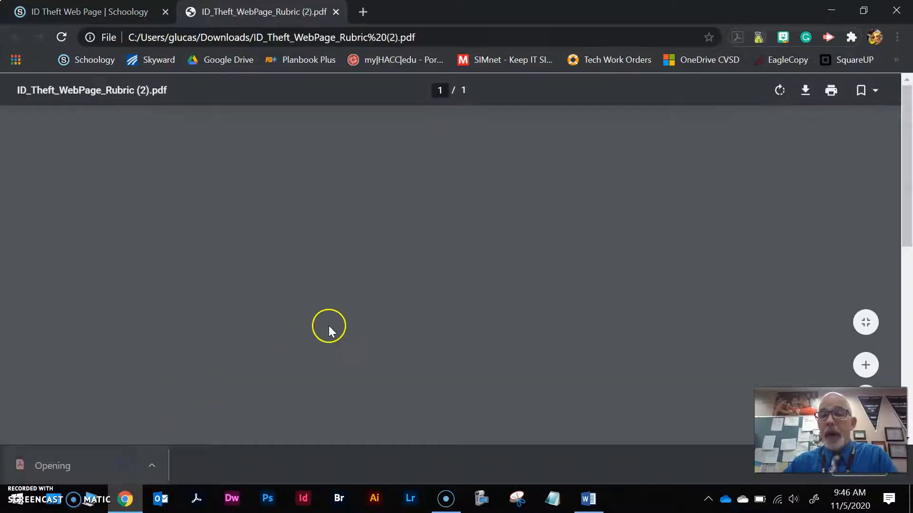
scroll(393, 291, "down", 3)
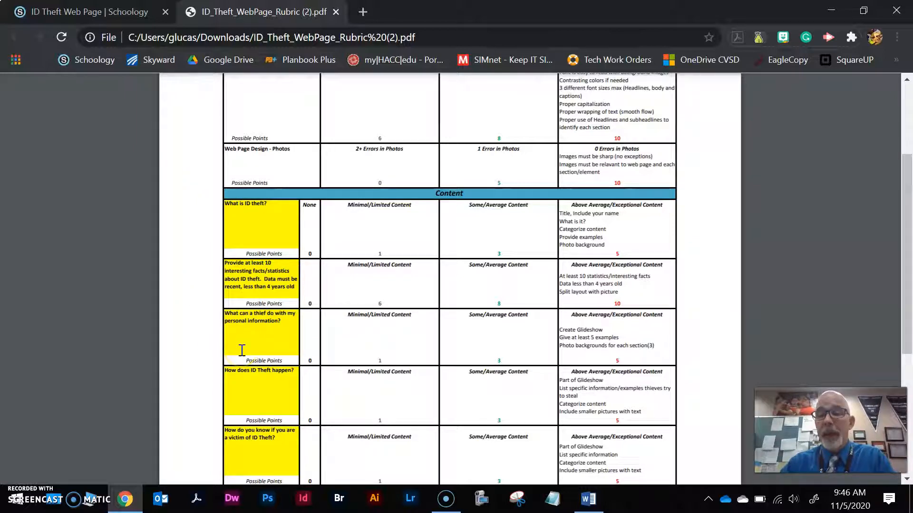
left_click(108, 15)
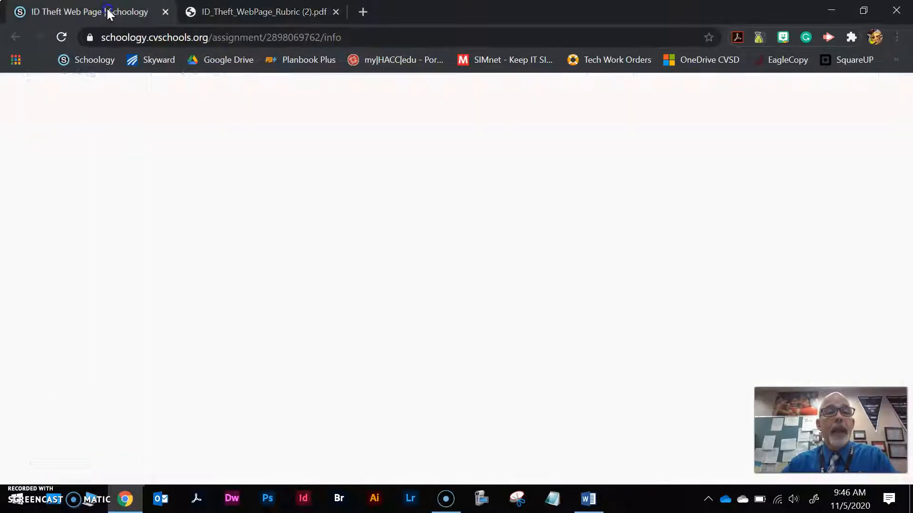
Open Adobe Spark from the assignment's link and sign in with the teacher's Google account.
scroll(402, 243, "up", 1)
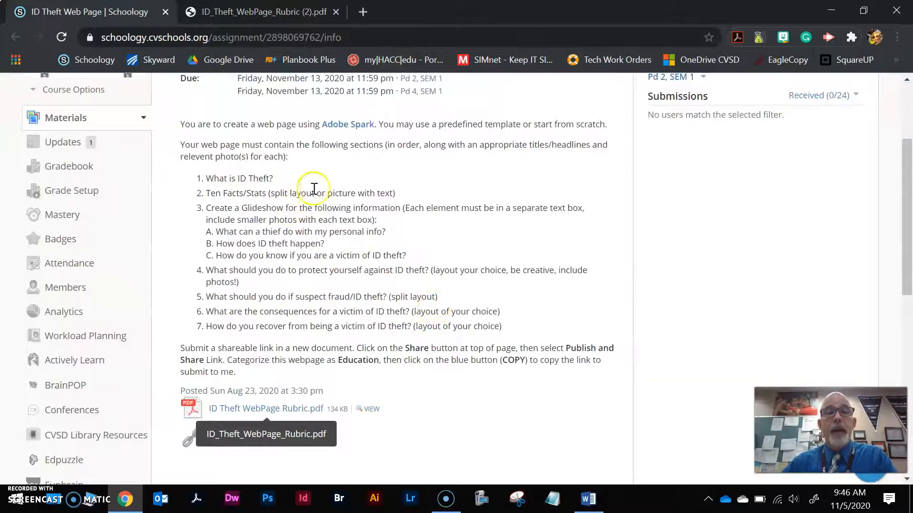
left_click(333, 125)
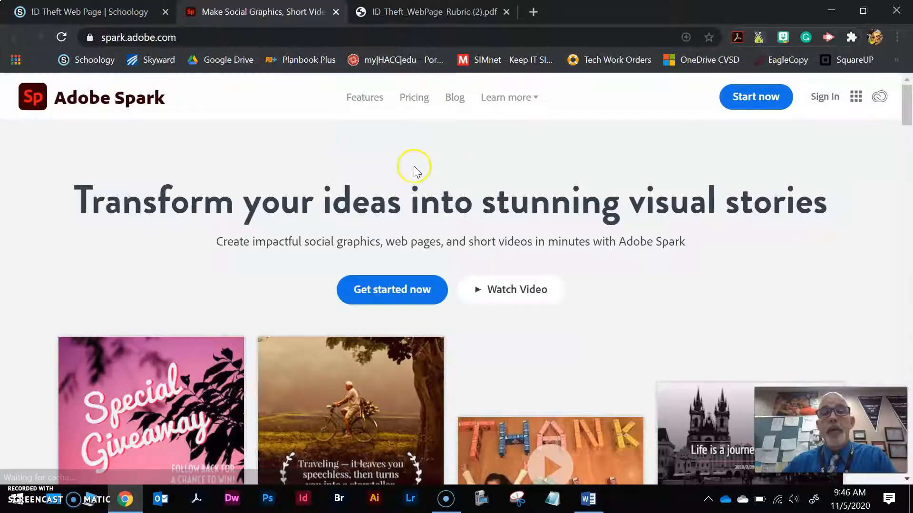
left_click(825, 99)
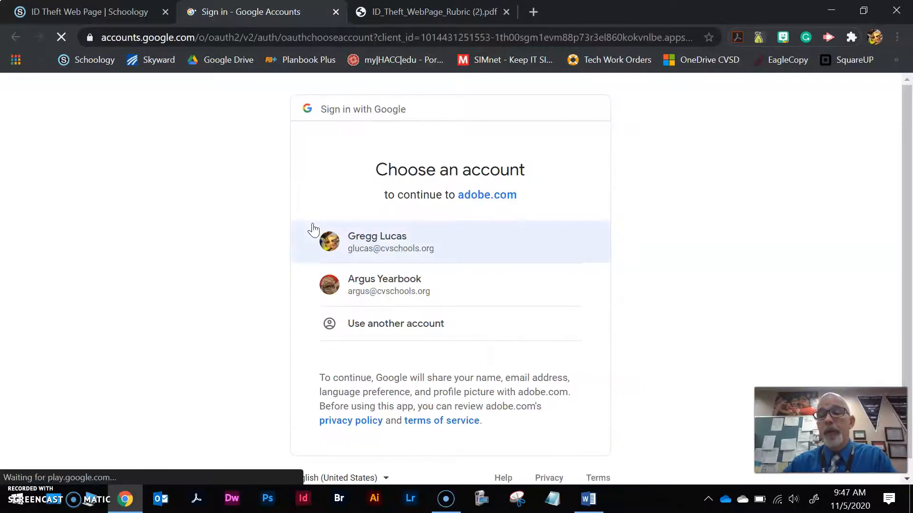
left_click(388, 241)
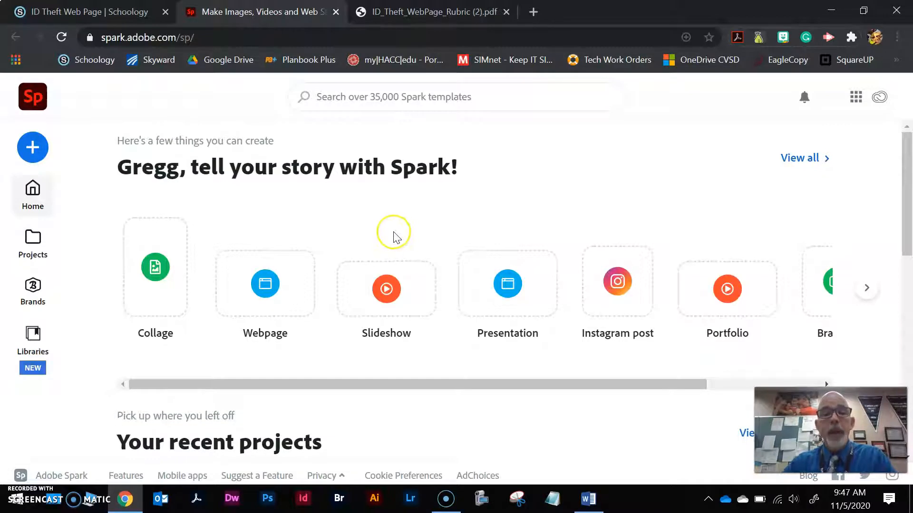
Start a new webpage with the title "ID Theft" and the author's full name as the subtitle.
left_click(278, 291)
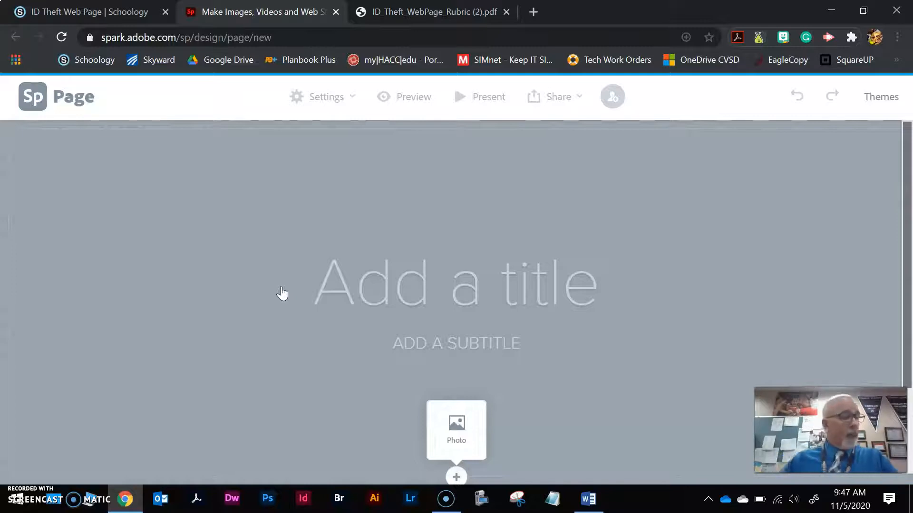
left_click(327, 284)
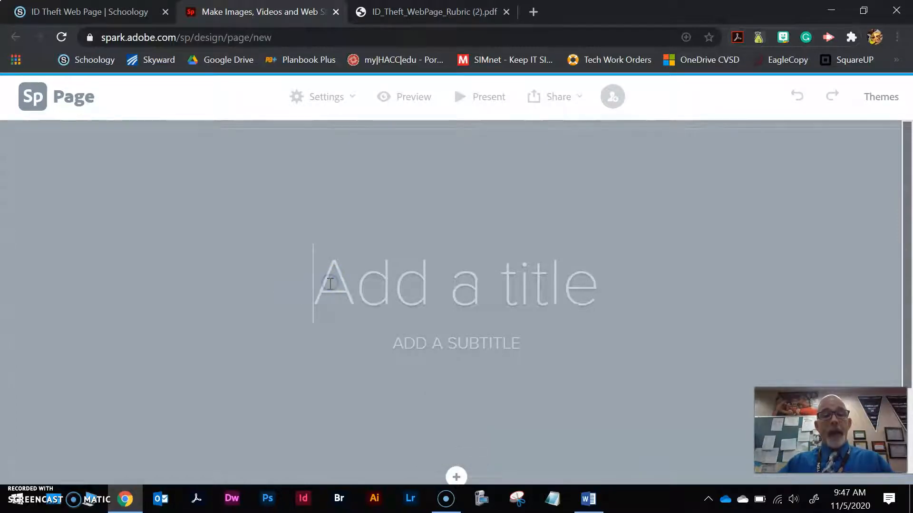
type("ID Theft")
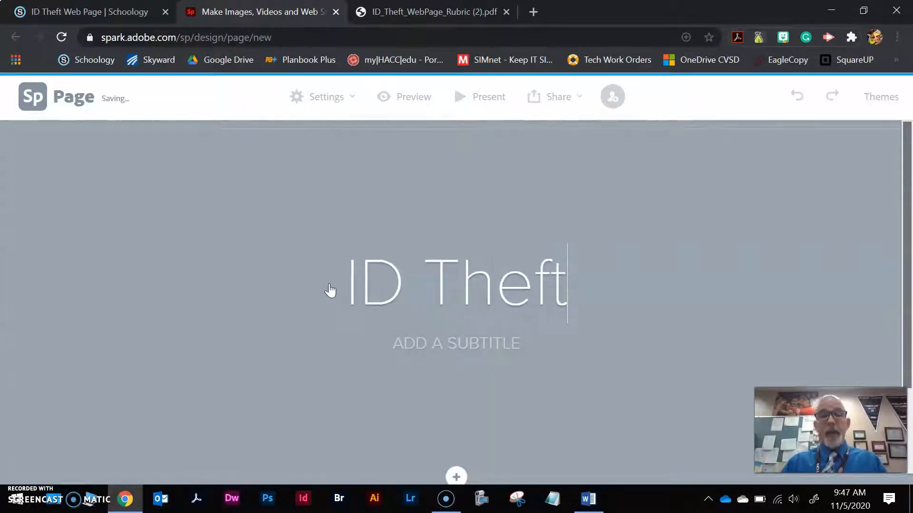
left_click(435, 342)
type("GREGG LUCAS")
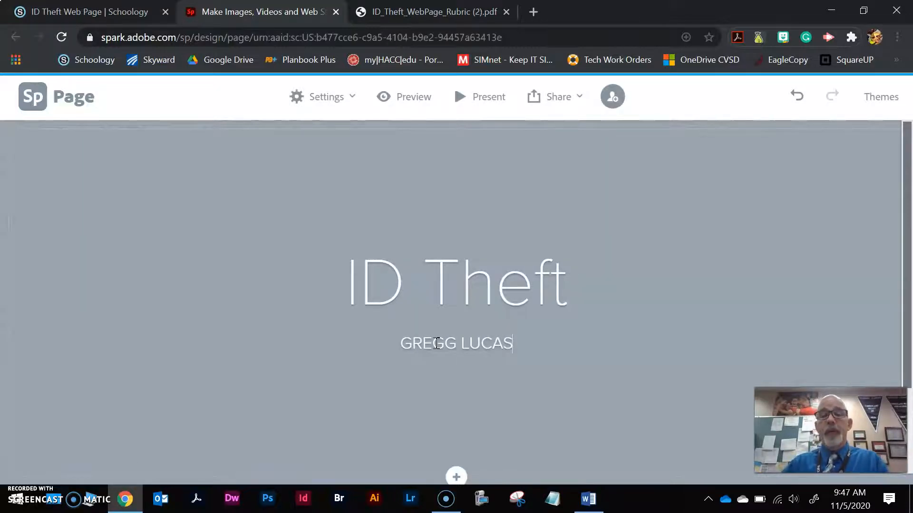
Search the free photos for "computer hack" and add the red and blue program code photo as the title background.
scroll(437, 343, "down", 2)
left_click(458, 372)
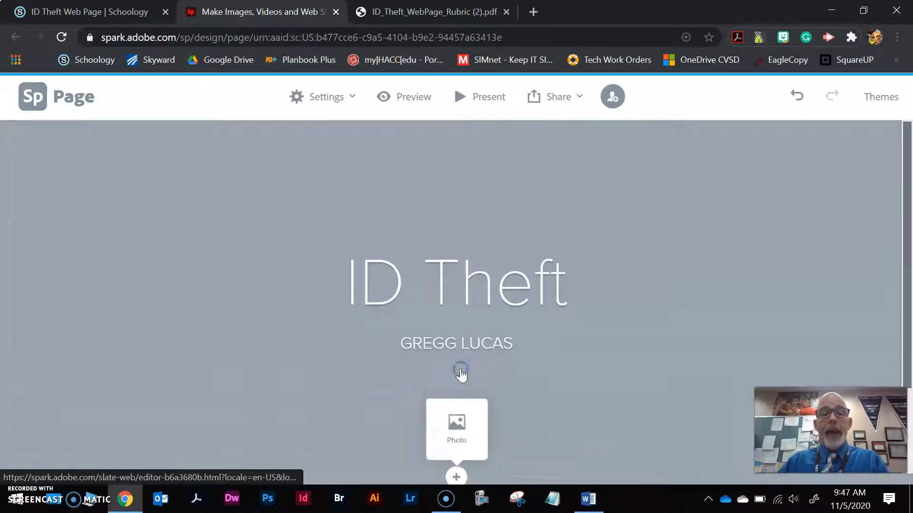
left_click(458, 442)
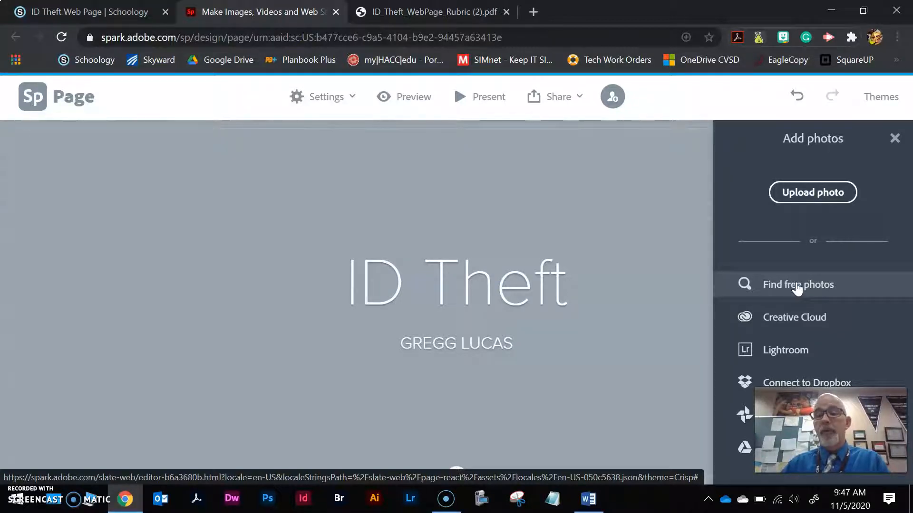
left_click(814, 194)
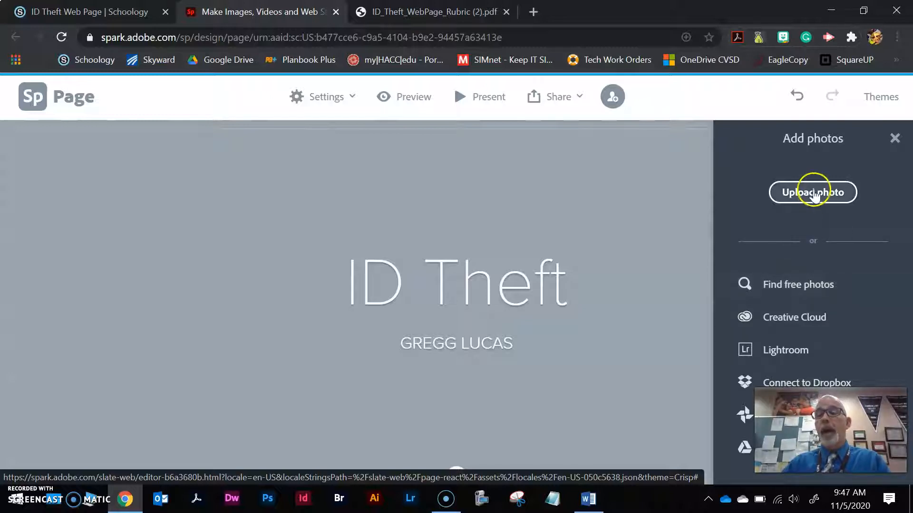
left_click(787, 284)
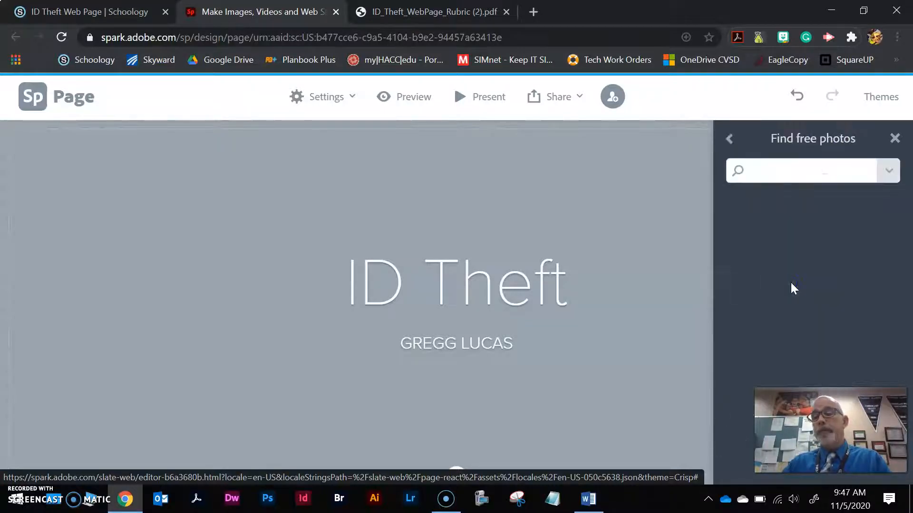
left_click(768, 180)
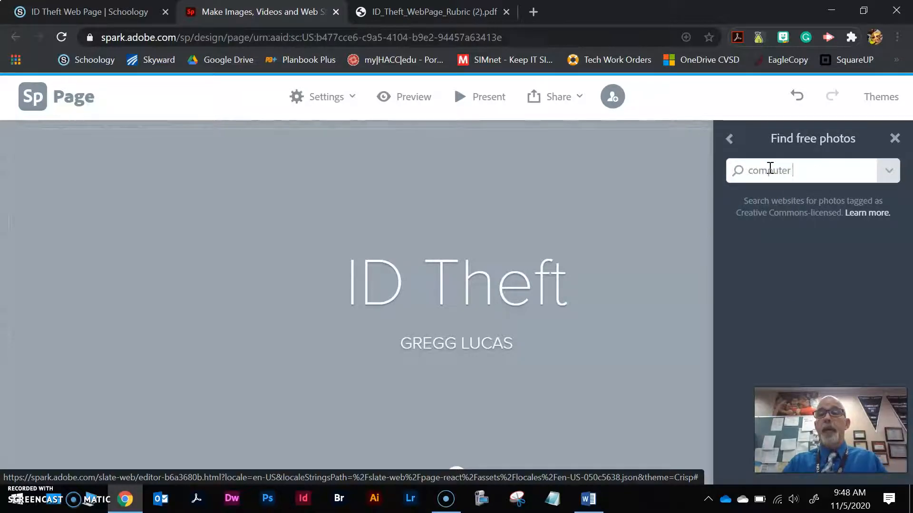
key("Return")
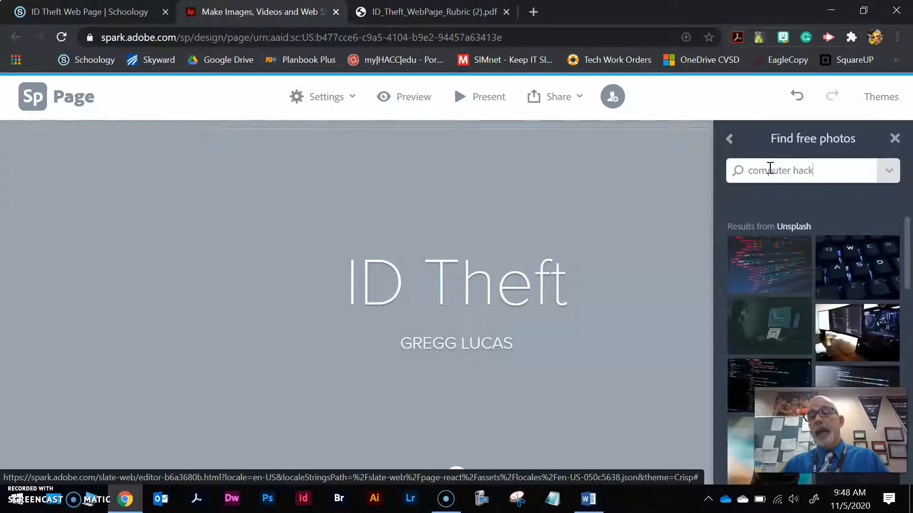
left_click(772, 266)
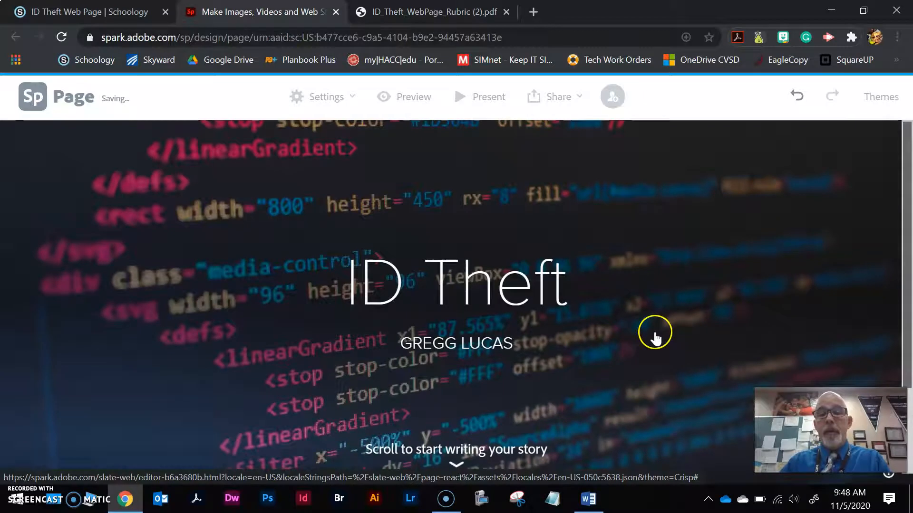
Review the assignment's layout requirements for the facts, Glideshow and protection sections of the web page.
scroll(635, 341, "down", 3)
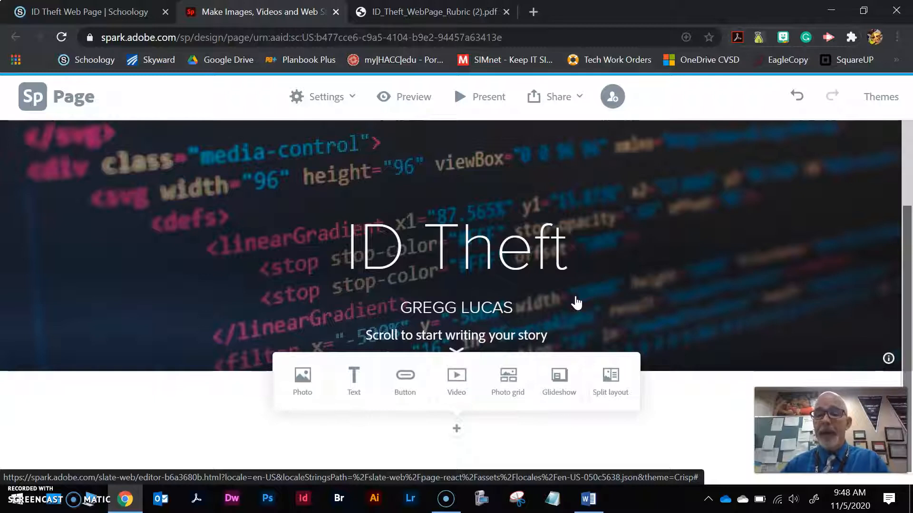
scroll(576, 303, "up", 3)
left_click(62, 10)
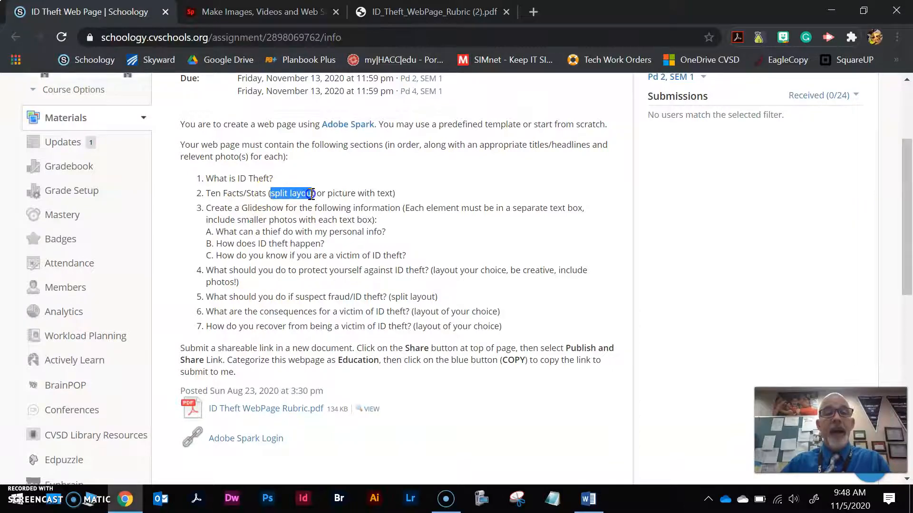
left_click_drag(242, 207, 249, 208)
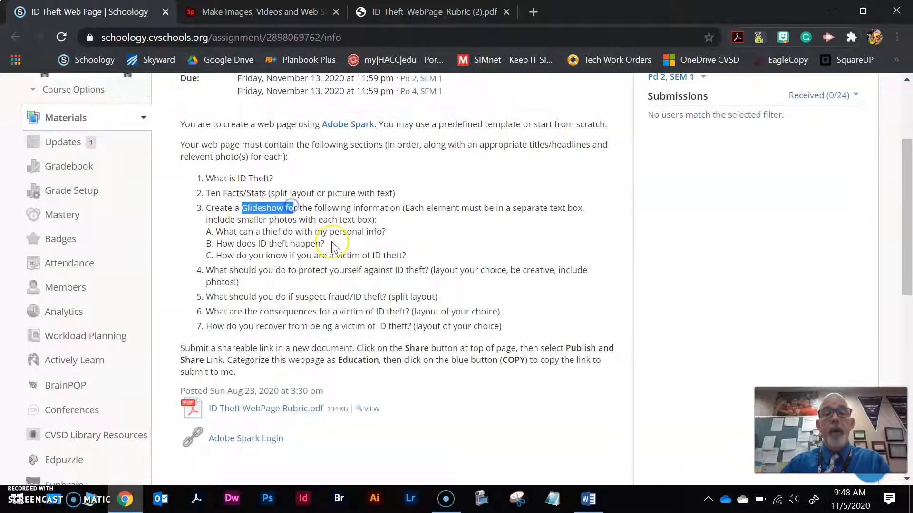
left_click_drag(429, 270, 506, 271)
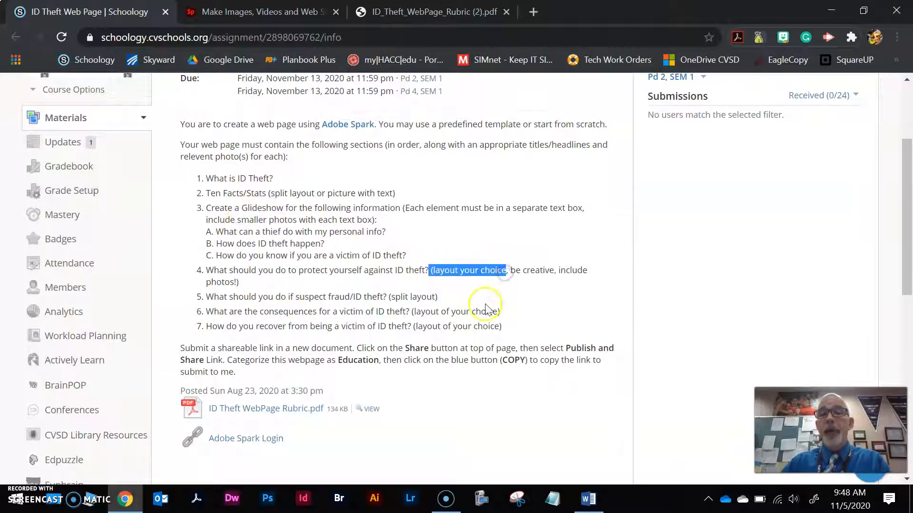
left_click(418, 10)
left_click(89, 6)
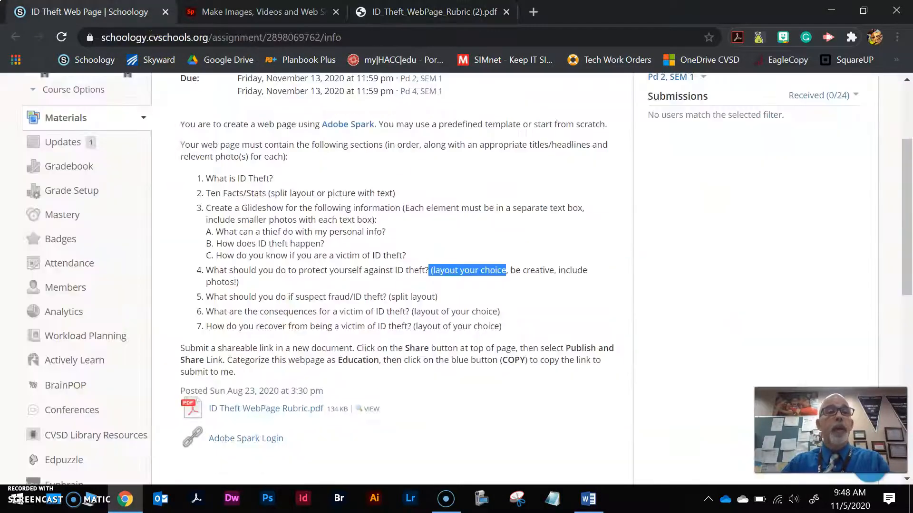
Add a split layout section below the Spark page's title and insert an empty text block opposite its image half.
left_click(278, 16)
scroll(529, 332, "down", 3)
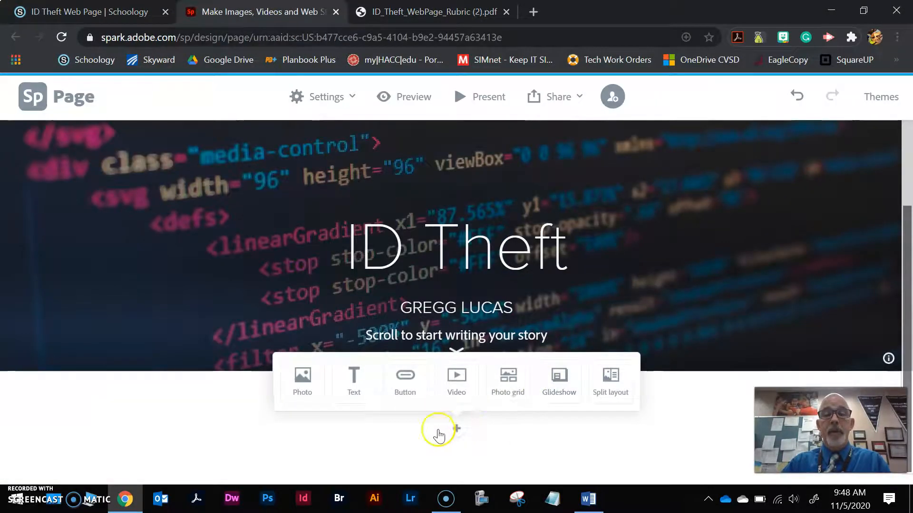
scroll(491, 402, "up", 2)
scroll(506, 442, "down", 2)
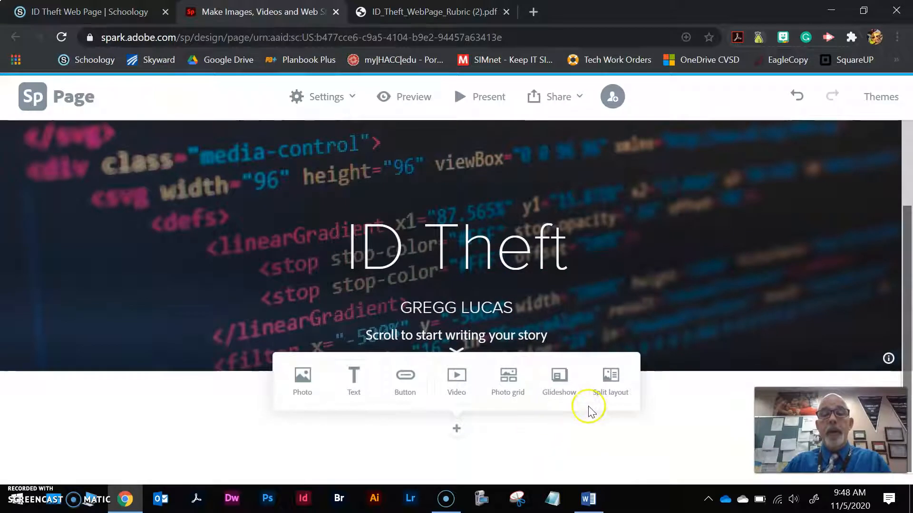
left_click(608, 381)
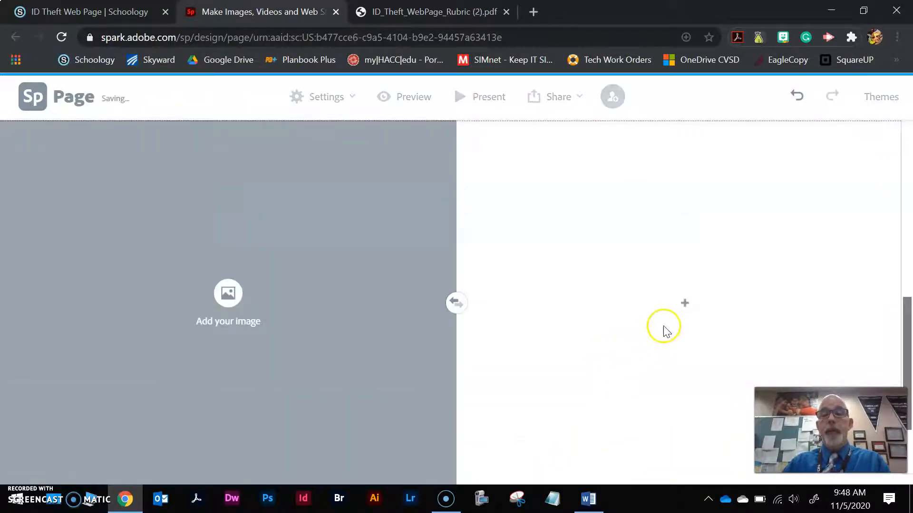
left_click(686, 307)
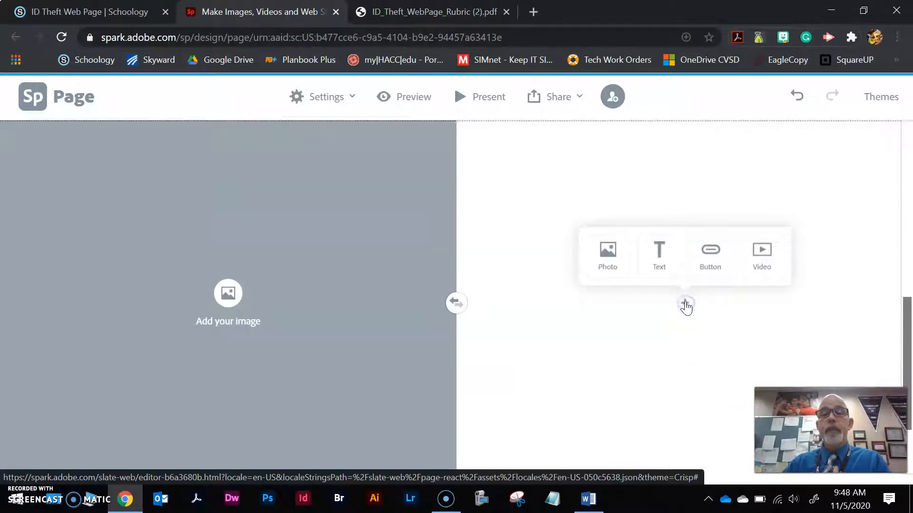
left_click(658, 255)
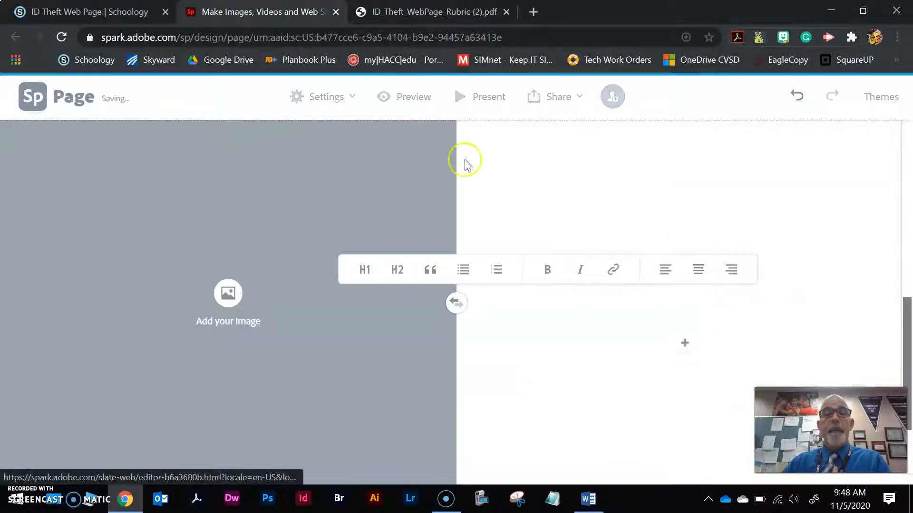
Switch to ID Theft Draft.docx in Word and copy the heading "What is ID Theft?" from the first page.
left_click(404, 10)
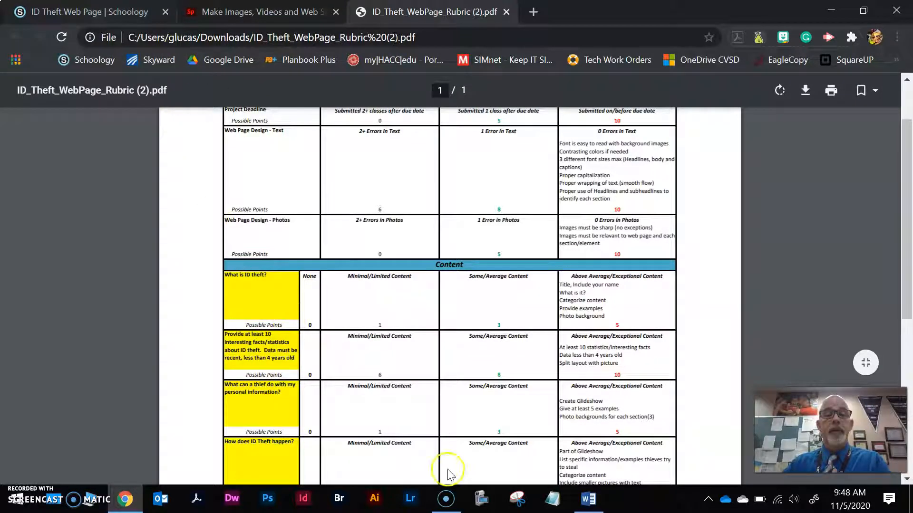
left_click(600, 503)
scroll(636, 319, "up", 10)
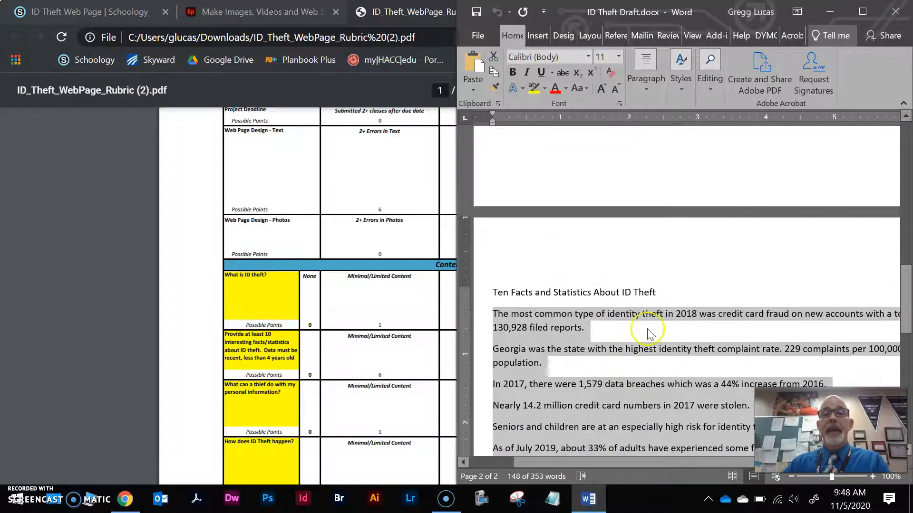
scroll(636, 319, "up", 5)
left_click(575, 231)
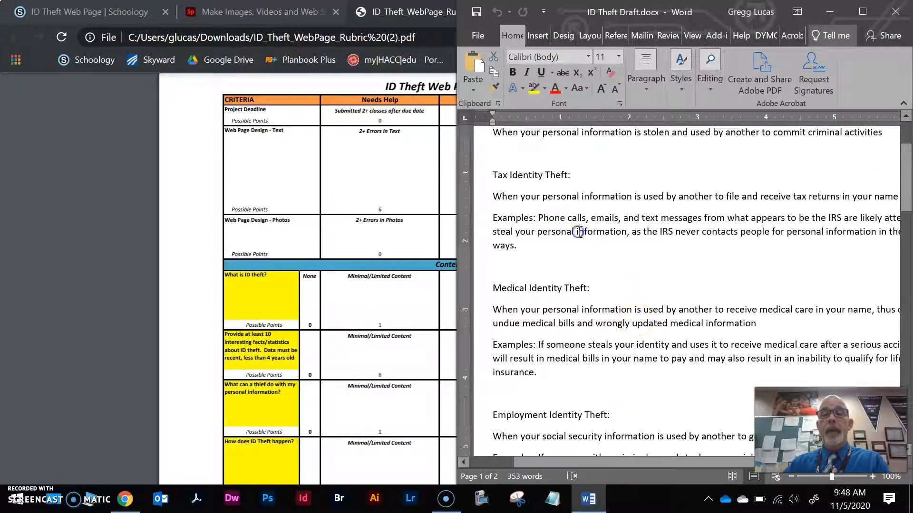
scroll(576, 230, "up", 2)
left_click_drag(489, 213, 570, 216)
key("ctrl+c")
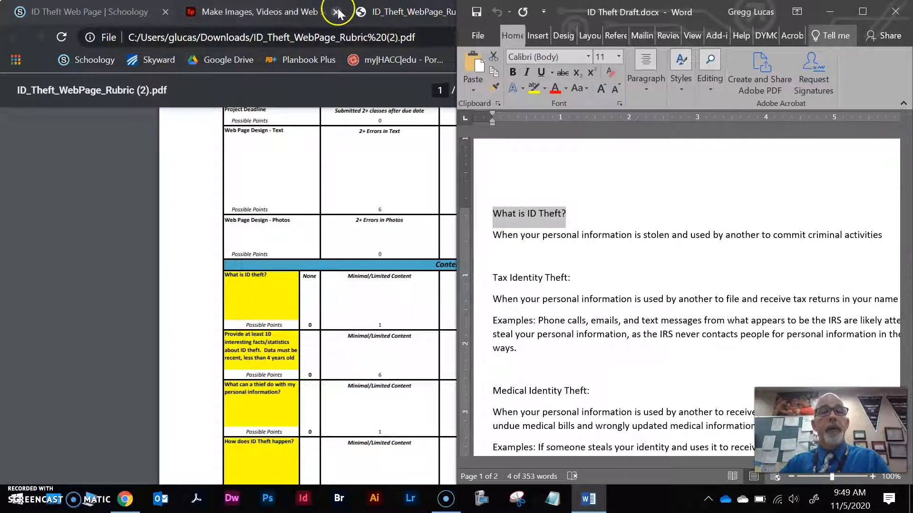
Return to the Spark page, paste "What is ID Theft?" into the empty text block and format it as an H1 heading.
double_click(397, 12)
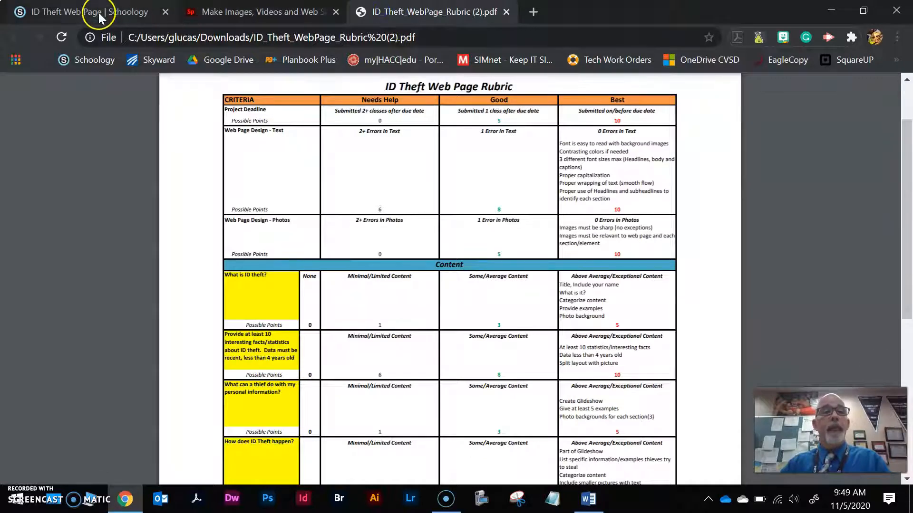
left_click(219, 12)
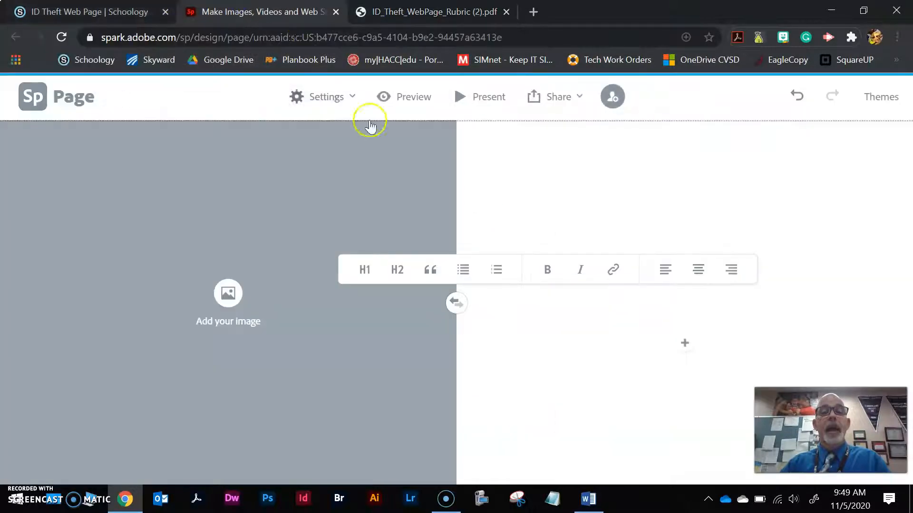
right_click(552, 303)
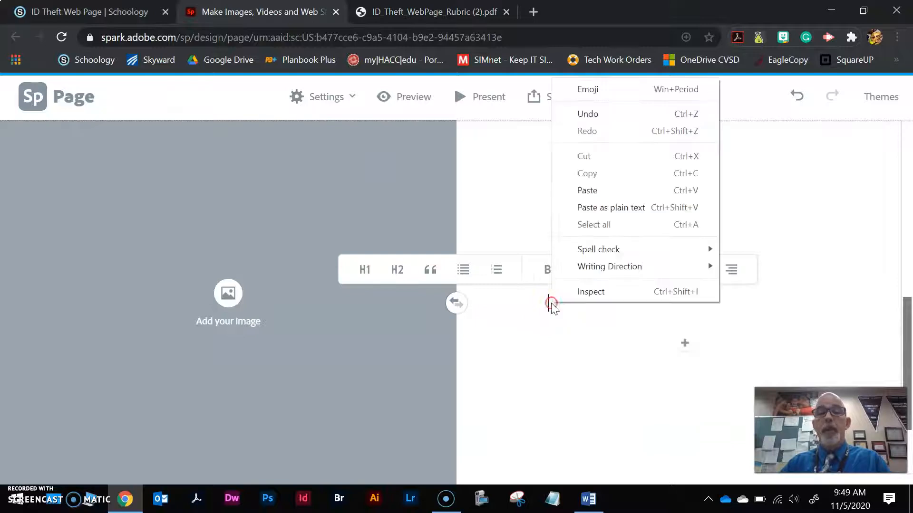
left_click(591, 190)
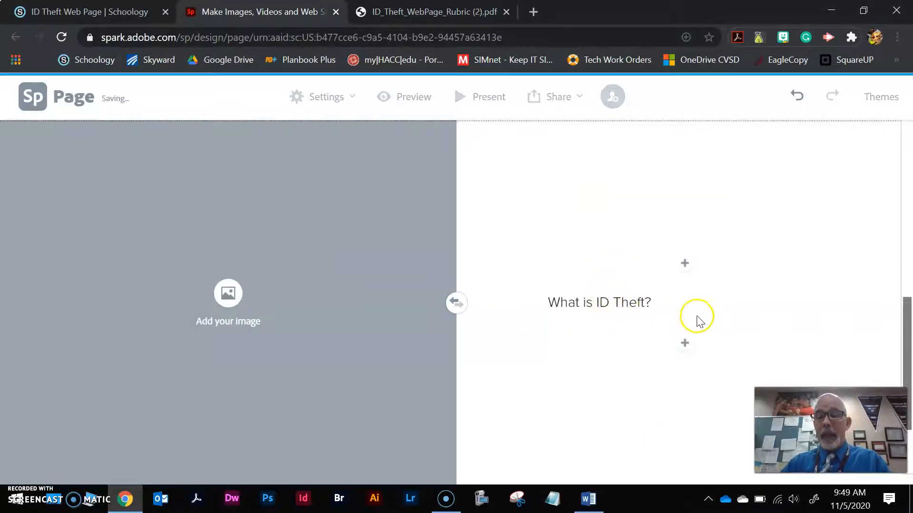
key("Return")
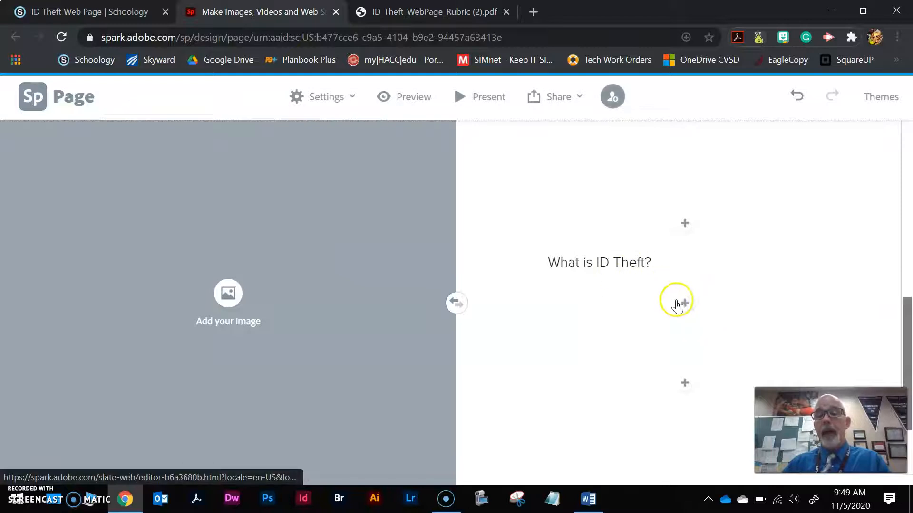
left_click(566, 264)
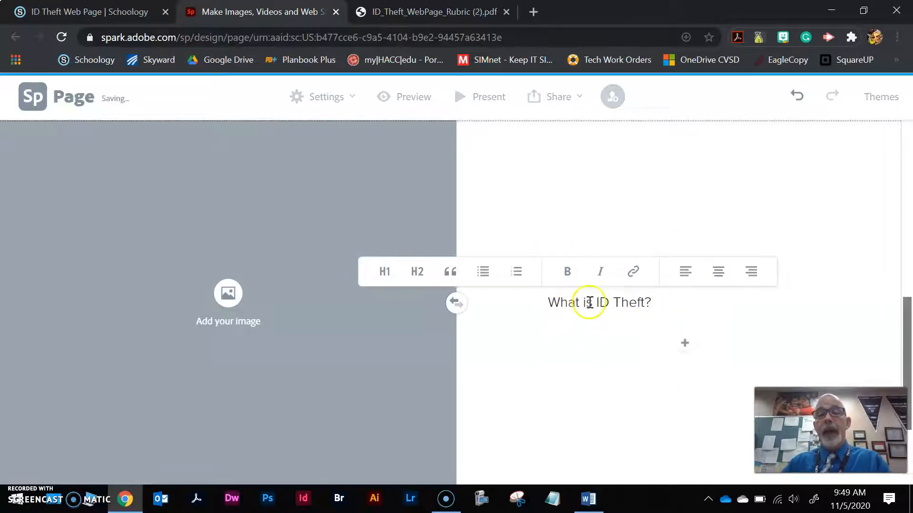
left_click(383, 274)
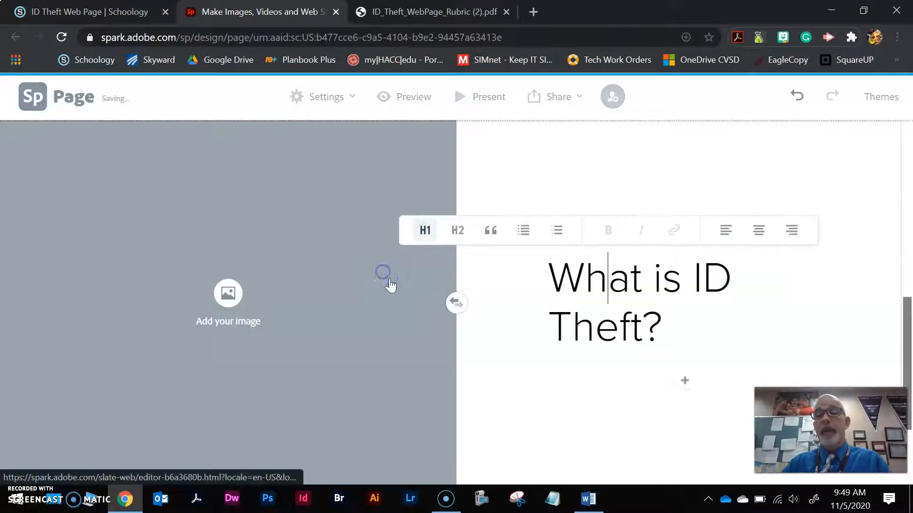
Add a text block below the "What is ID Theft?" heading containing the definition sentence copied from the Word draft.
left_click(689, 388)
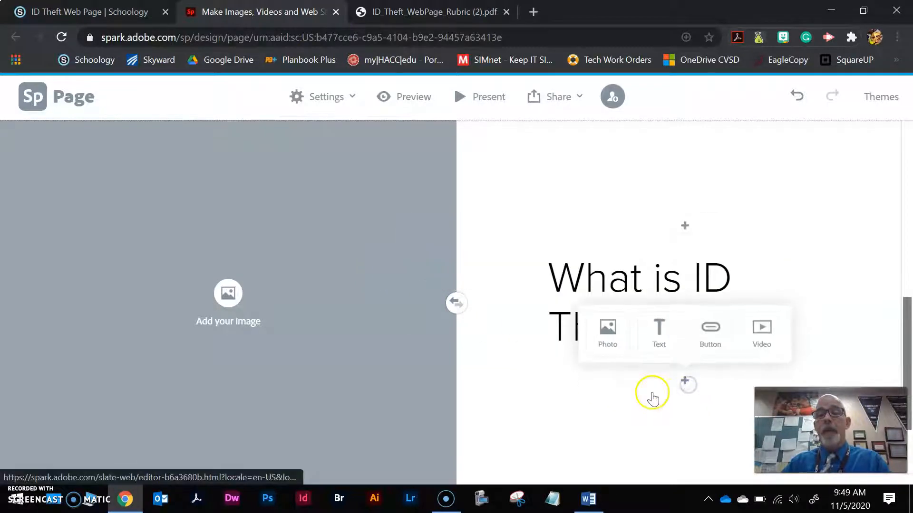
left_click(659, 338)
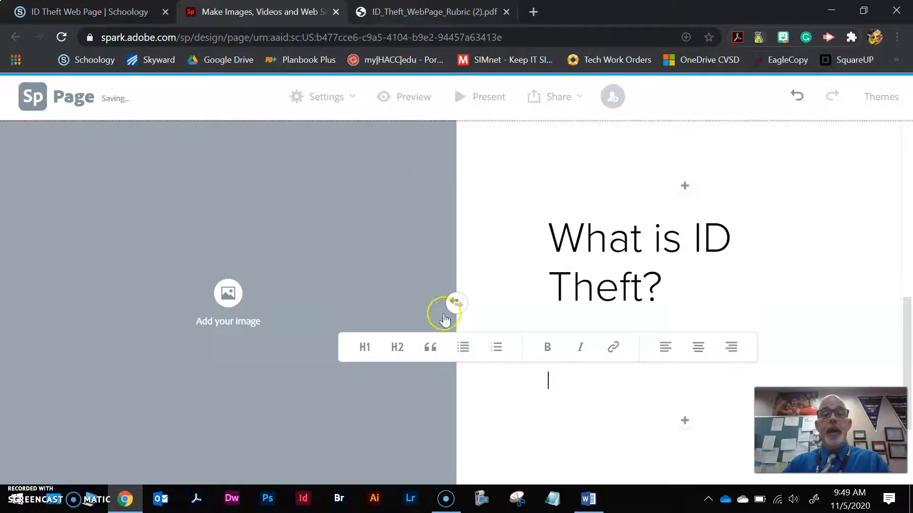
left_click(588, 498)
left_click_drag(493, 236, 874, 241)
key("ctrl+c")
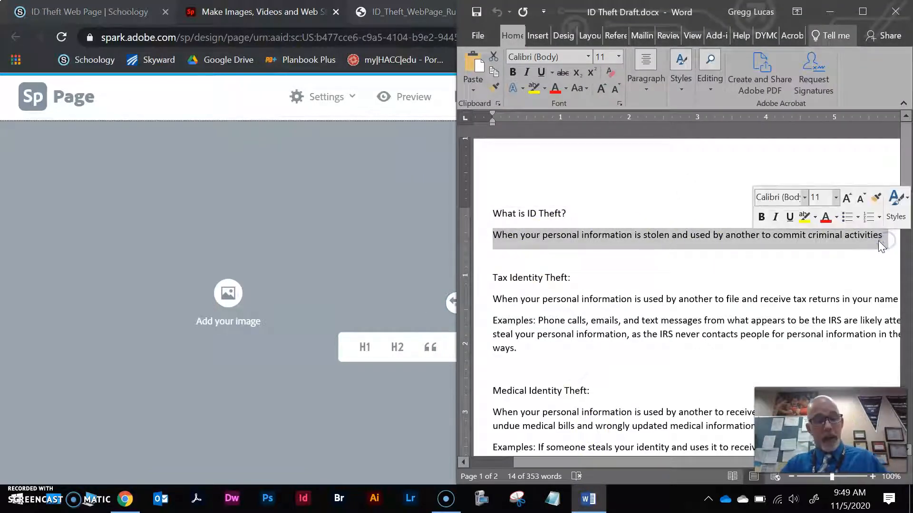
left_click(249, 14)
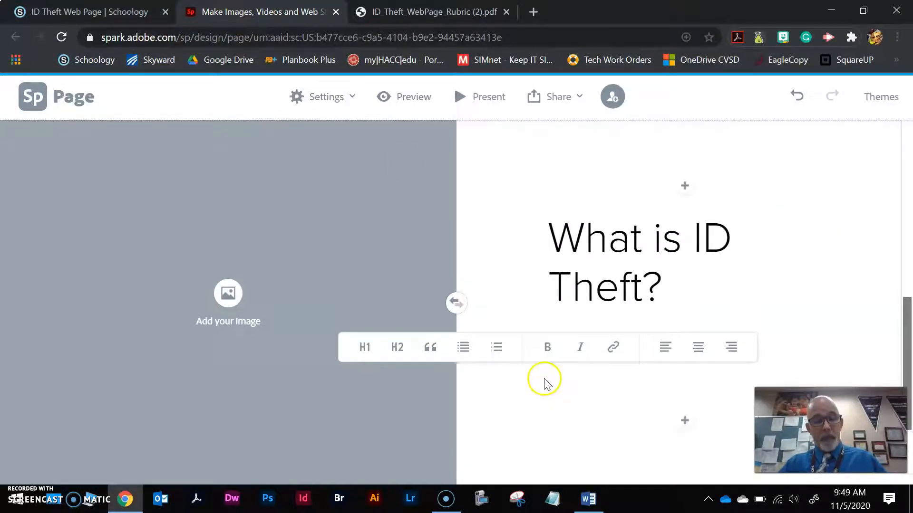
key("ctrl+v")
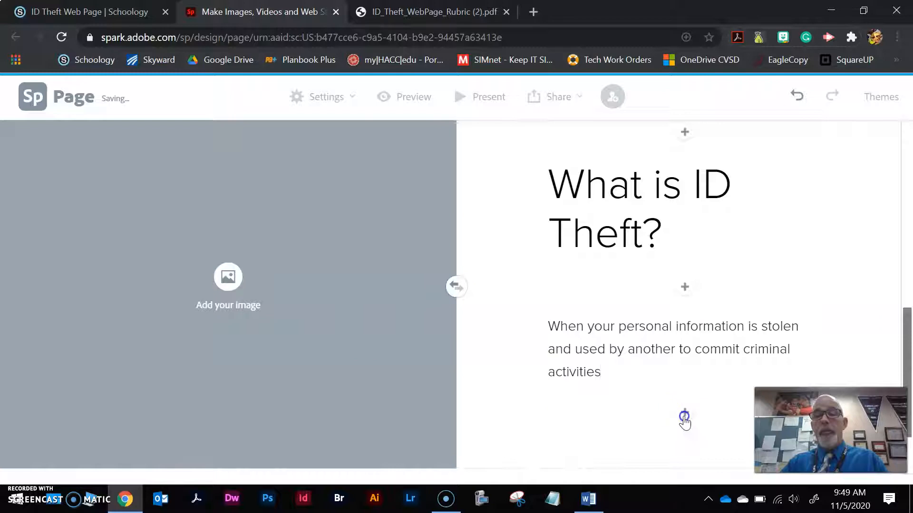
Insert an empty text block below the definition and copy the heading "Tax Identity Theft:" from the Word draft.
left_click(682, 414)
left_click(659, 373)
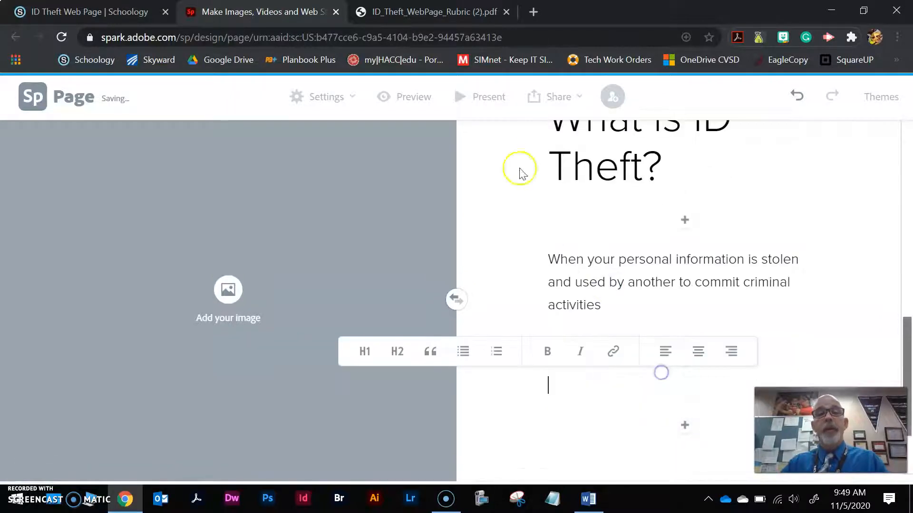
left_click(414, 11)
left_click(188, 10)
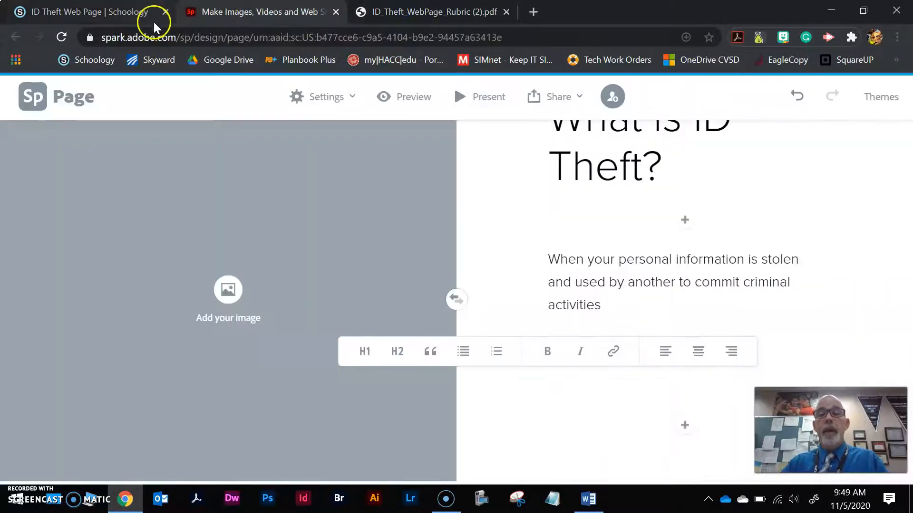
left_click(589, 499)
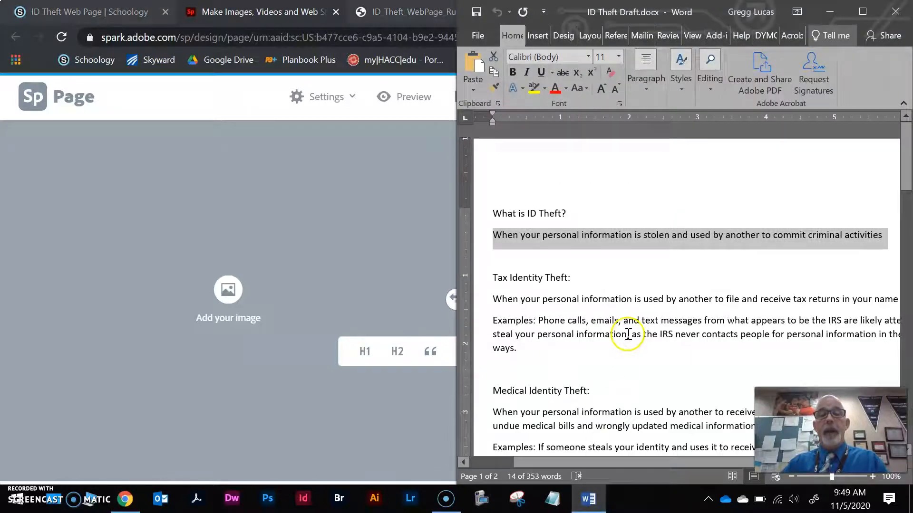
scroll(561, 336, "down", 1)
left_click_drag(494, 244, 569, 250)
key("ctrl+c")
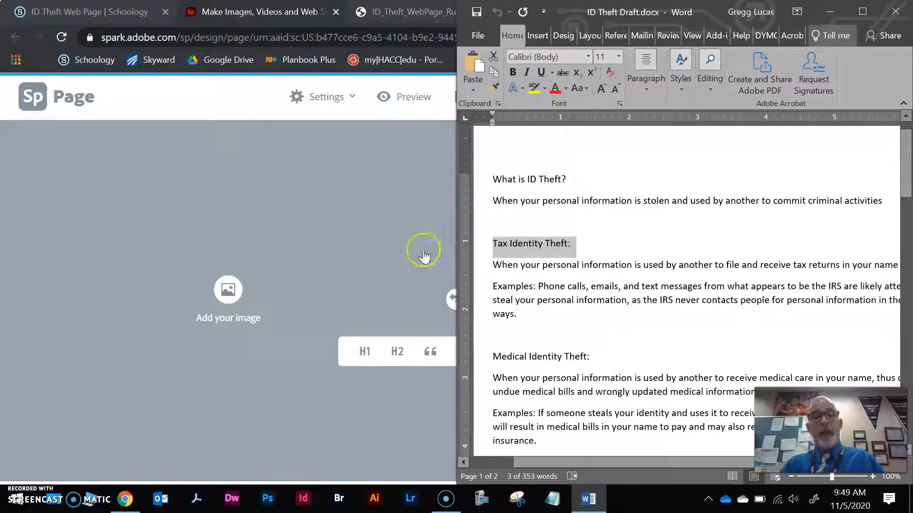
Paste "Tax Identity Theft:" into the Spark page's empty text block and format it as an H2 subheading.
left_click(367, 239)
left_click(675, 354)
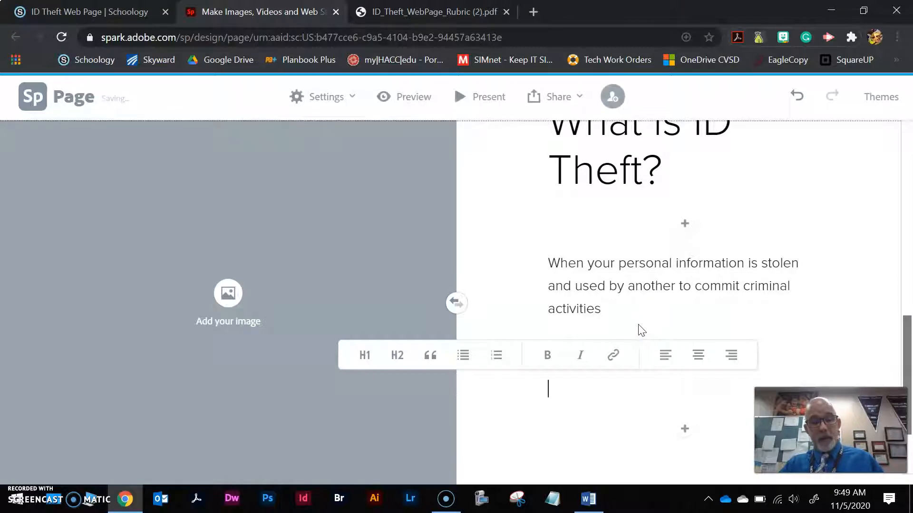
key("ctrl+v")
left_click(594, 391)
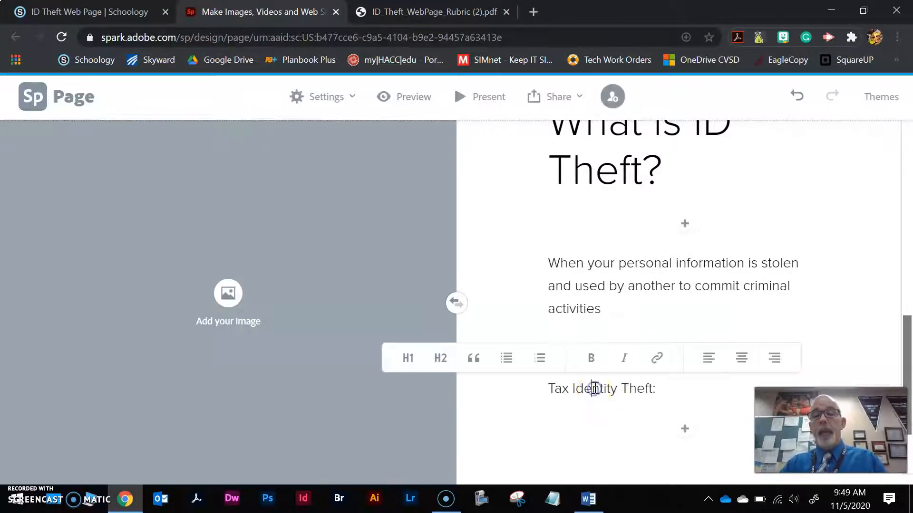
left_click(442, 357)
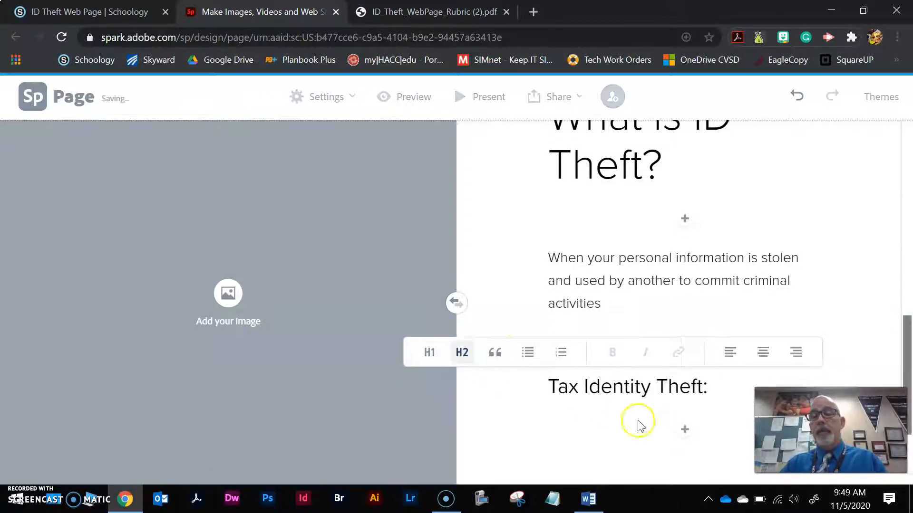
Add the tax identity theft definition and its "Examples" paragraph from the Word draft as text below the "Tax Identity Theft:" subheading.
left_click(685, 430)
left_click(660, 386)
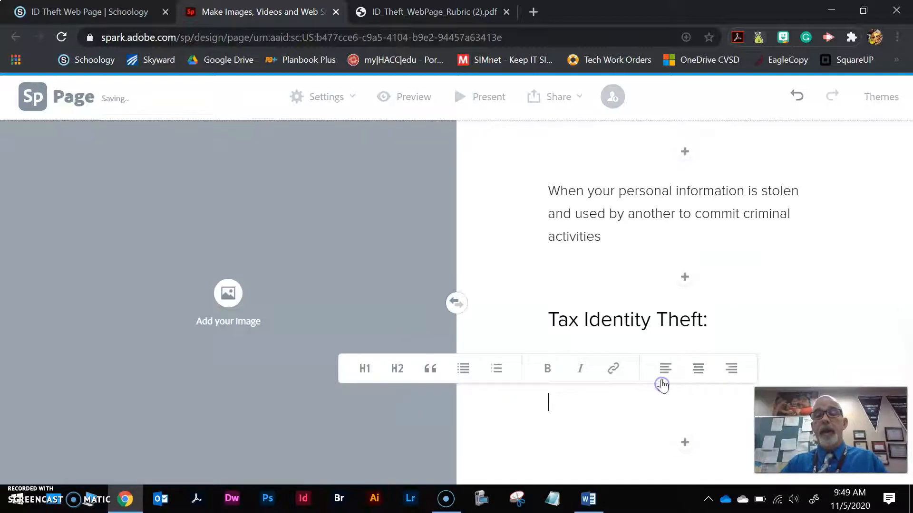
left_click(520, 500)
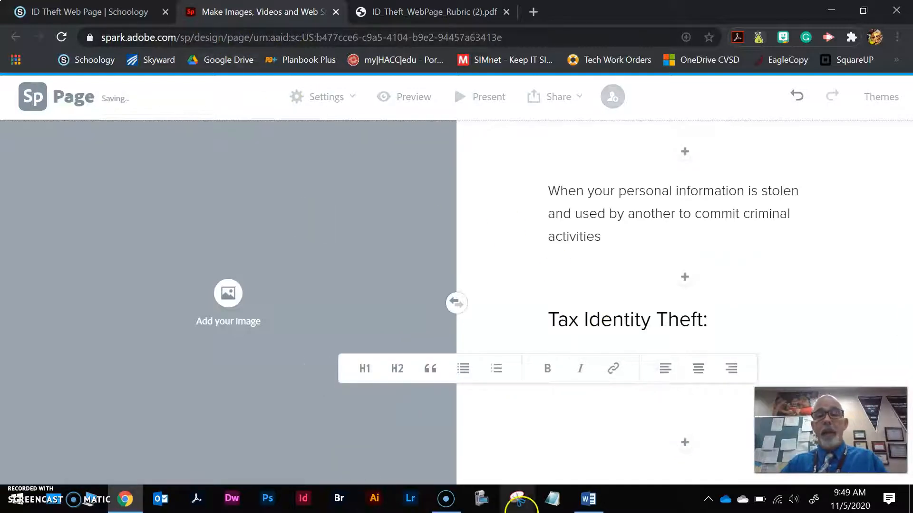
left_click(588, 499)
left_click_drag(490, 267, 561, 321)
key("ctrl+c")
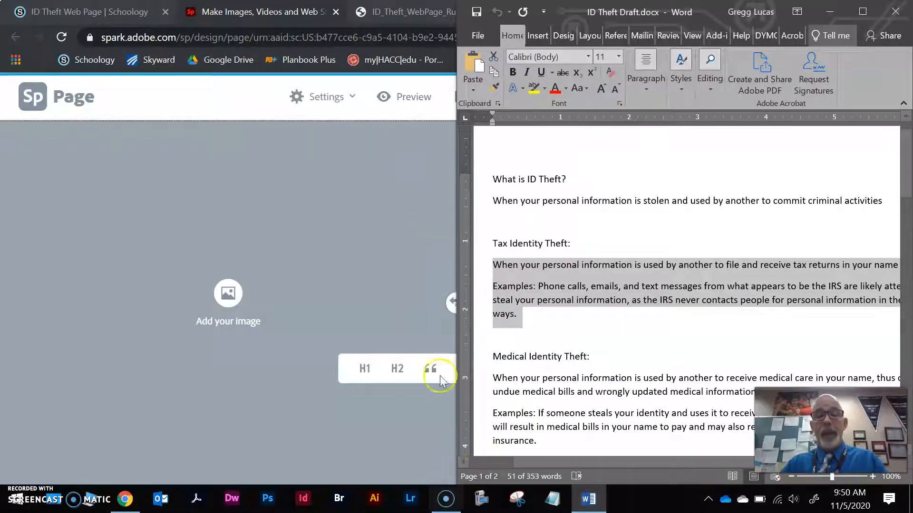
left_click(398, 14)
left_click(305, 12)
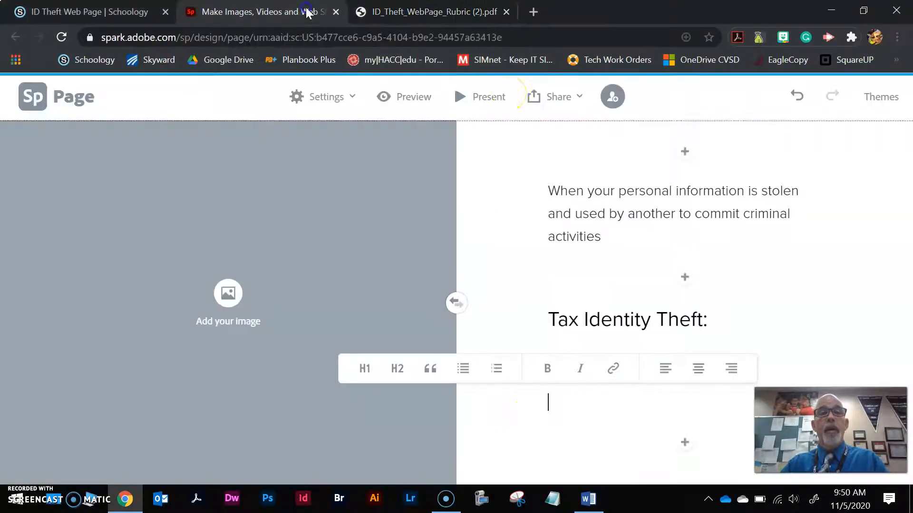
right_click(562, 413)
left_click(608, 287)
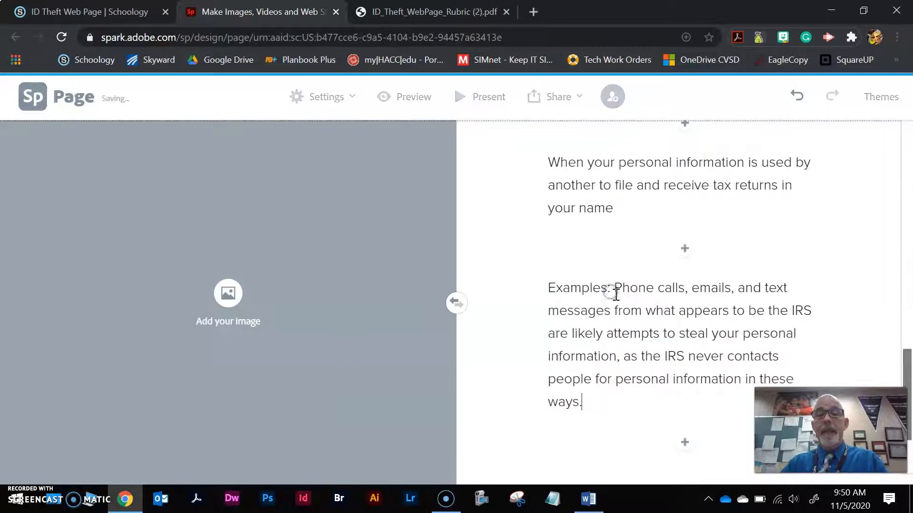
Try the Trek theme on the Spark page, and apply the Nightcap theme instead.
scroll(694, 361, "up", 5)
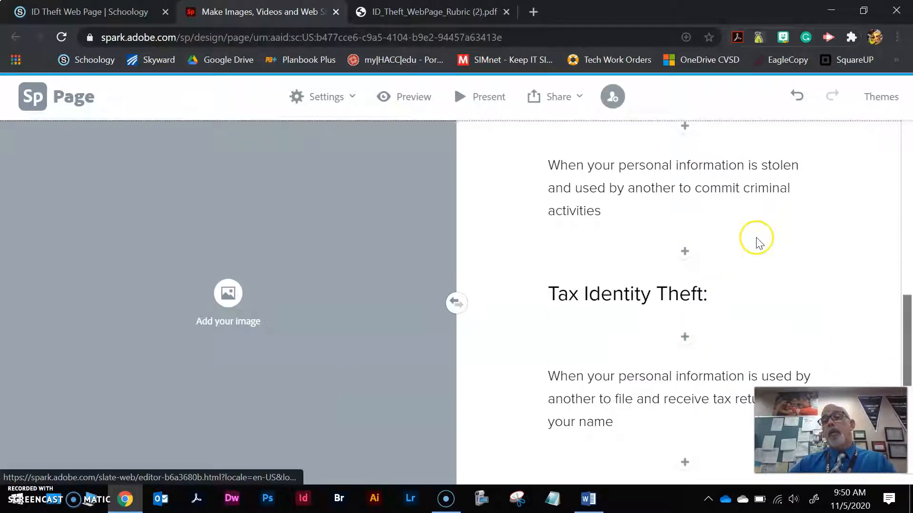
left_click(879, 103)
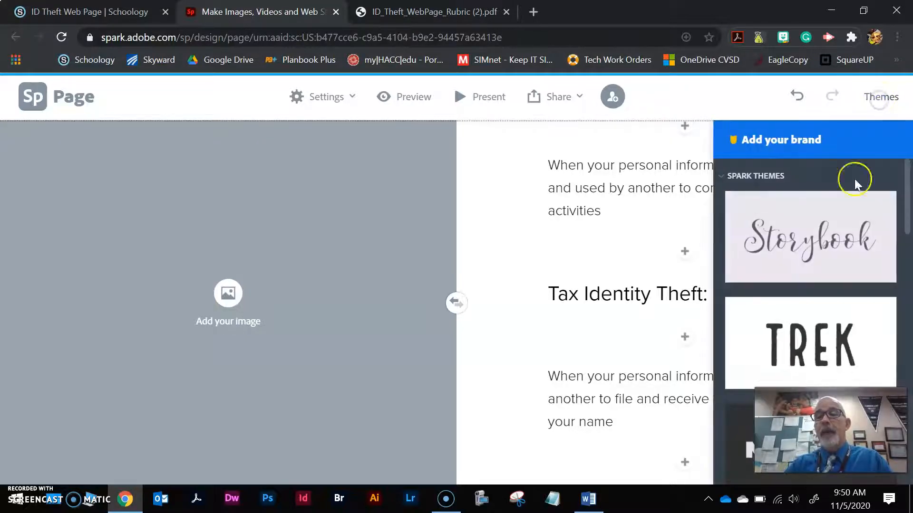
left_click(840, 343)
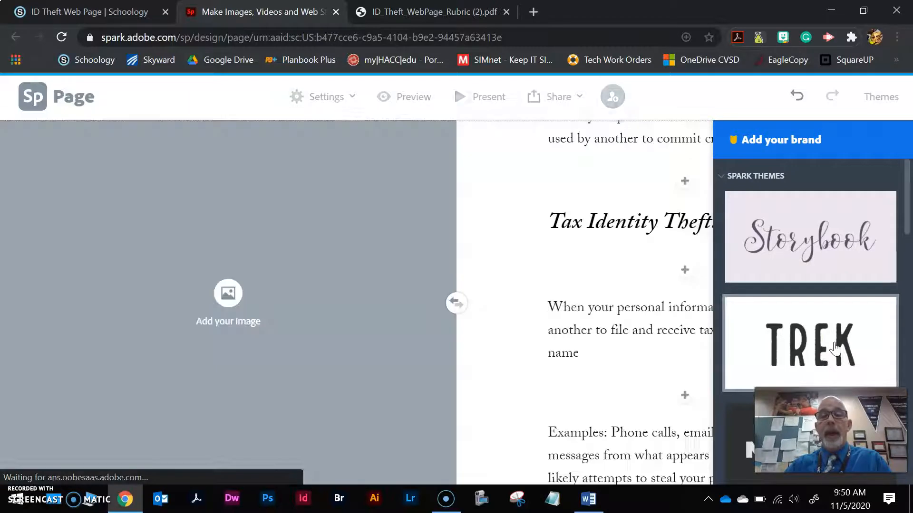
scroll(656, 354, "up", 6)
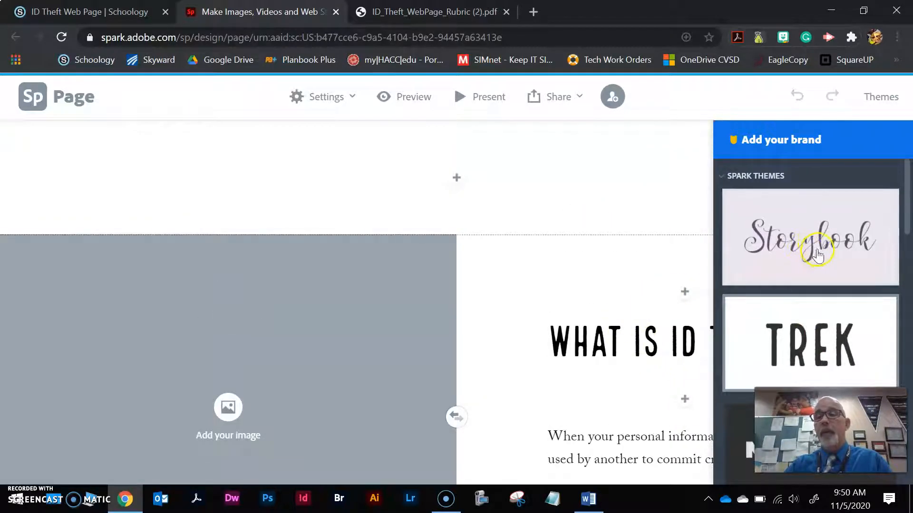
scroll(816, 254, "down", 8)
scroll(810, 263, "up", 3)
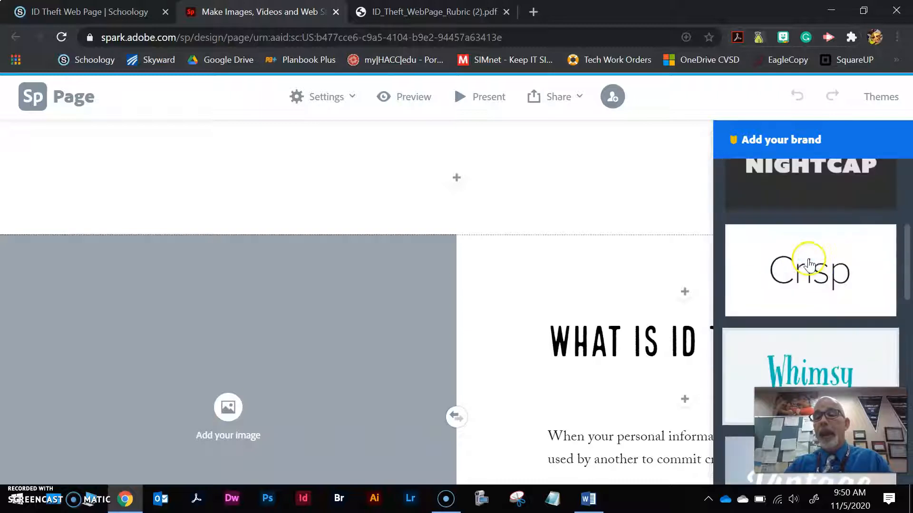
left_click(806, 202)
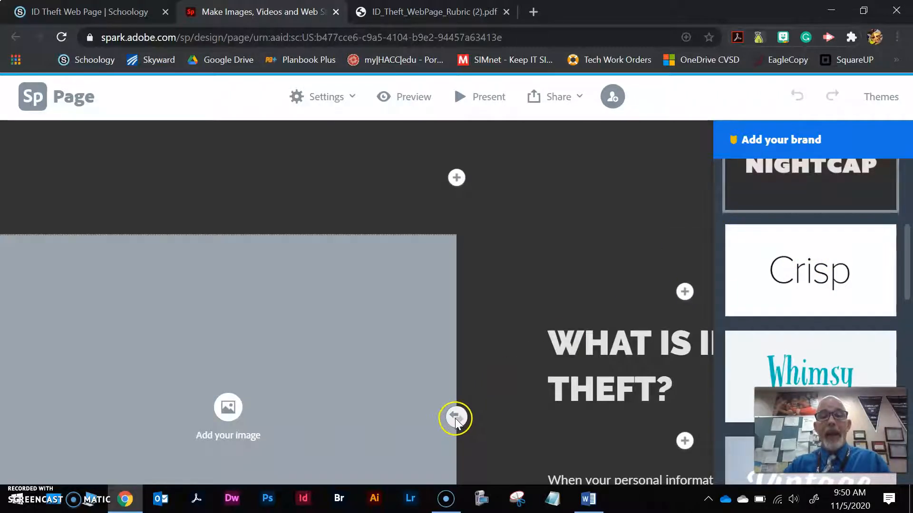
Swap the image and text halves of the split layout and switch them back.
left_click(455, 418)
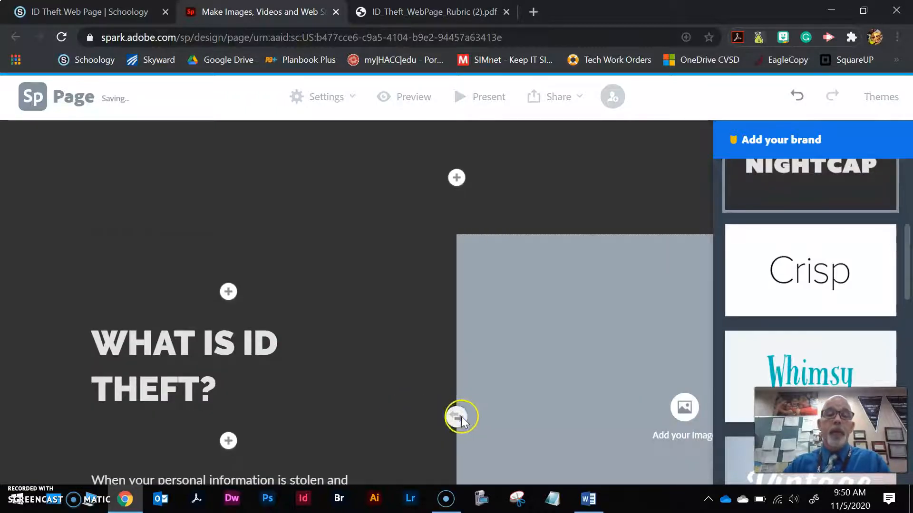
left_click(456, 419)
Search the free photos for "theft" and add the photo of a red bicycle locked to a post to the split layout's image half.
left_click(228, 408)
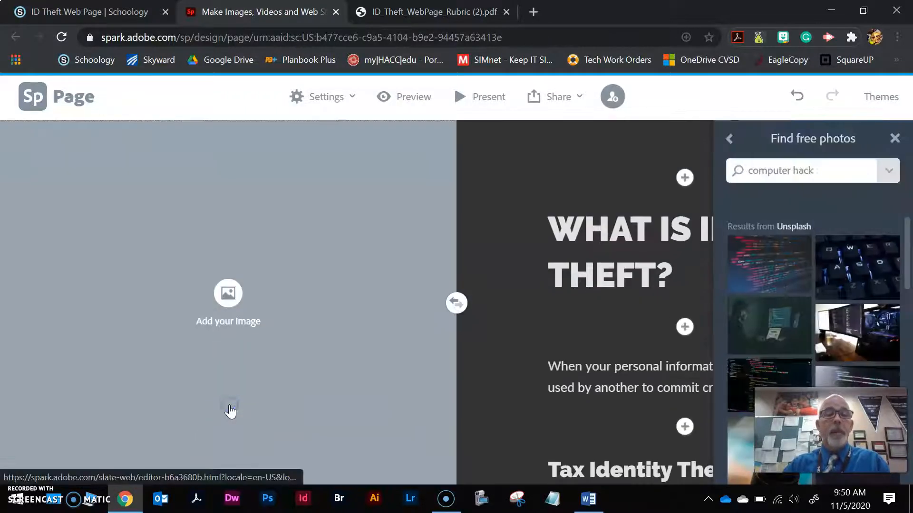
left_click_drag(843, 181, 703, 163)
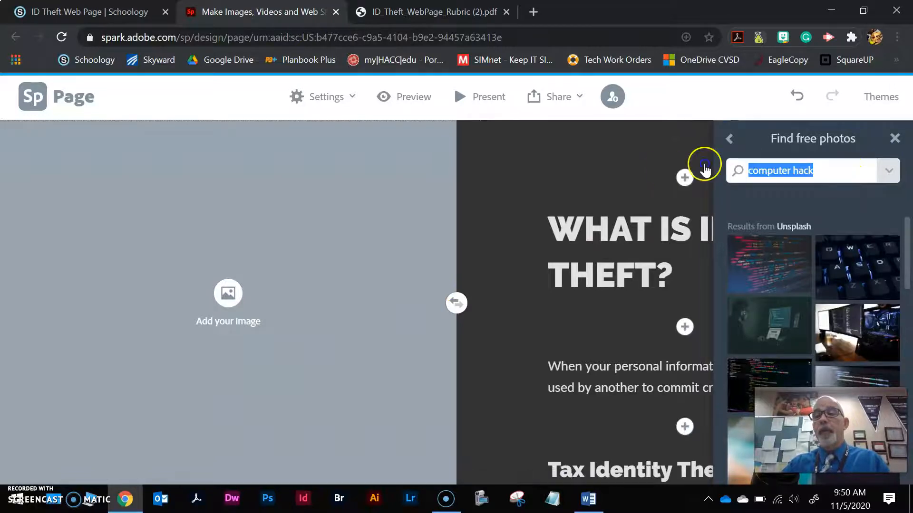
type("theft")
key("Return")
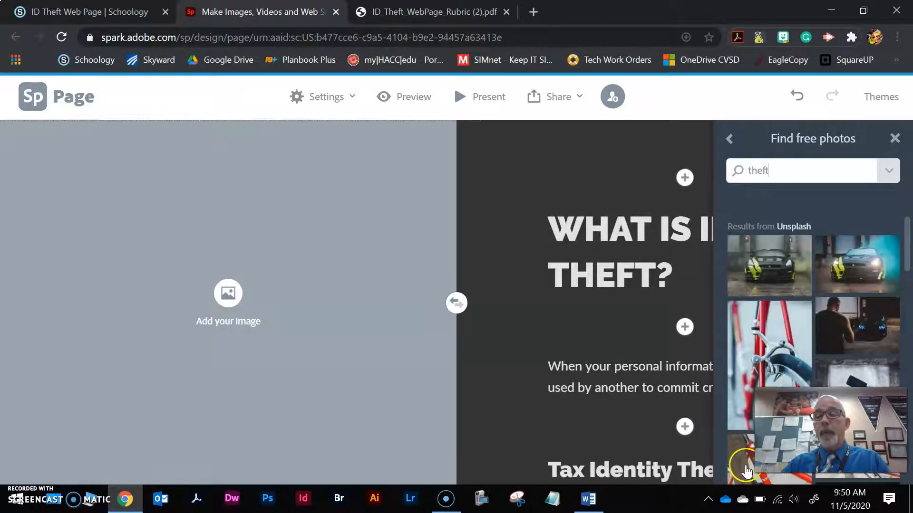
left_click(748, 465)
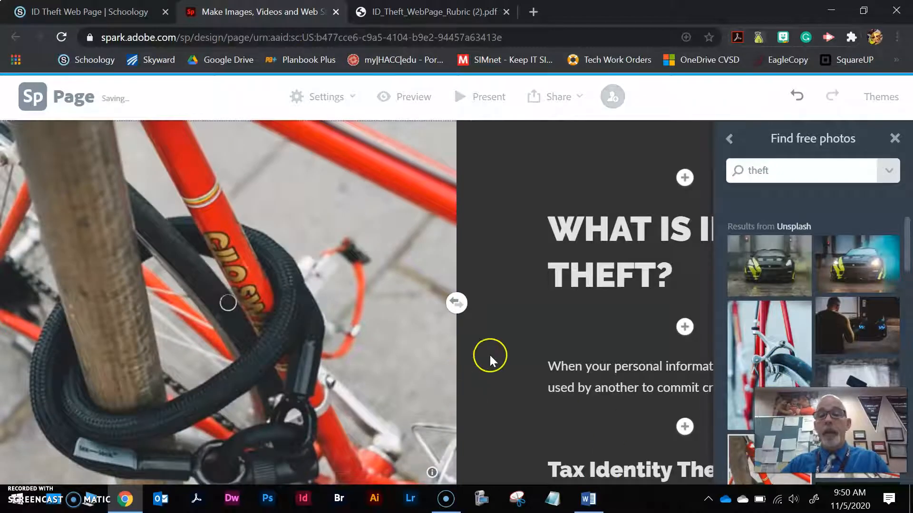
Insert another split layout at the end of the page, below the one with the bicycle photo.
scroll(583, 303, "down", 5)
scroll(582, 309, "down", 3)
scroll(583, 299, "up", 8)
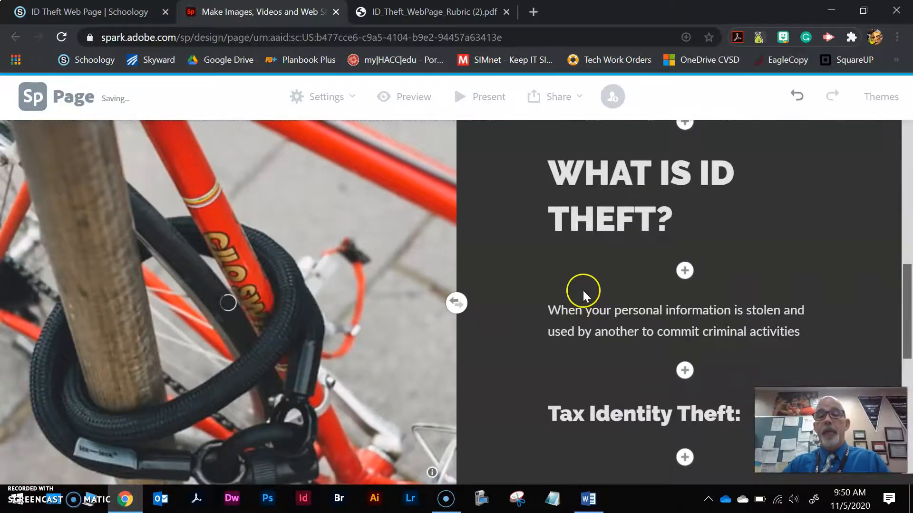
scroll(590, 297, "up", 6)
scroll(604, 347, "down", 4)
scroll(599, 294, "down", 5)
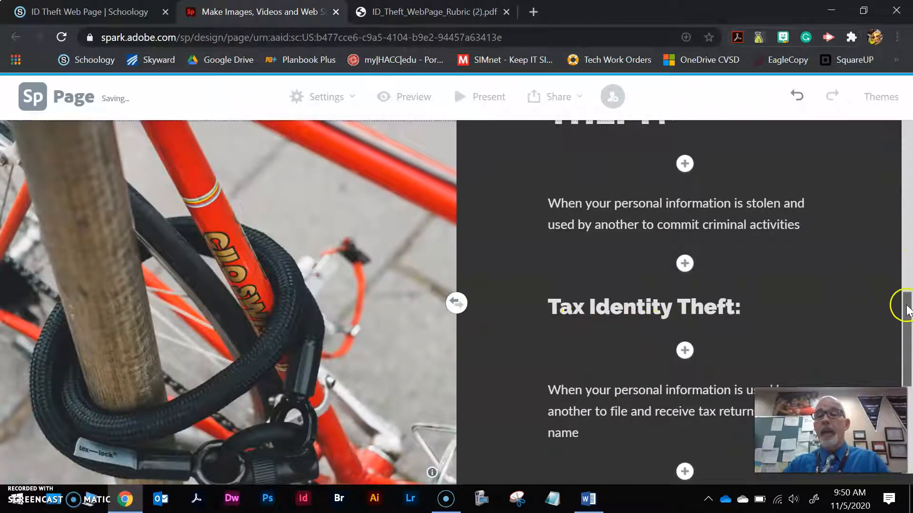
left_click_drag(908, 311, 909, 399)
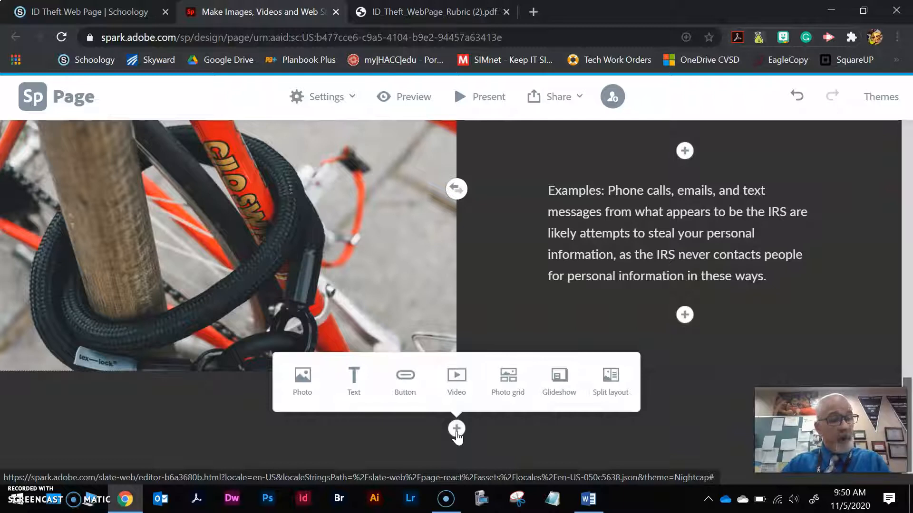
left_click(611, 386)
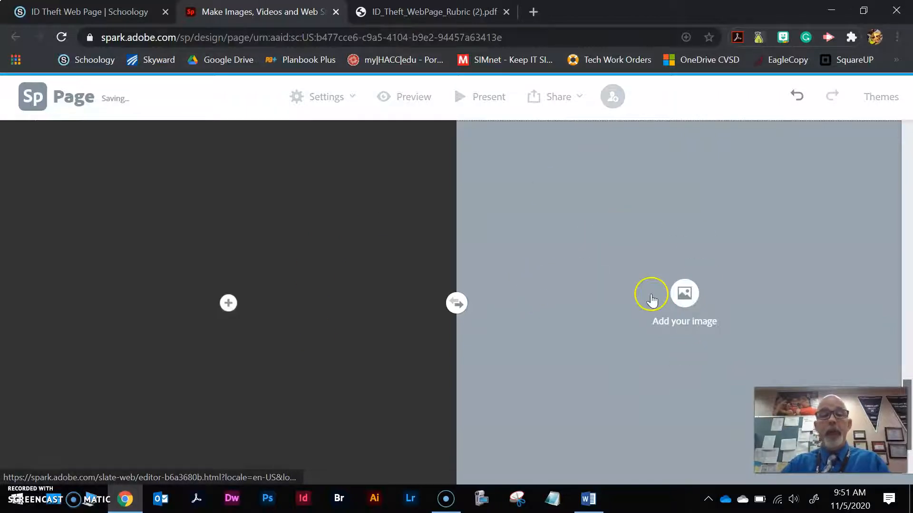
Add the "theft" free photo of a security camera painted on a wall to the new split layout's image half.
left_click(685, 292)
left_click_drag(907, 237, 910, 404)
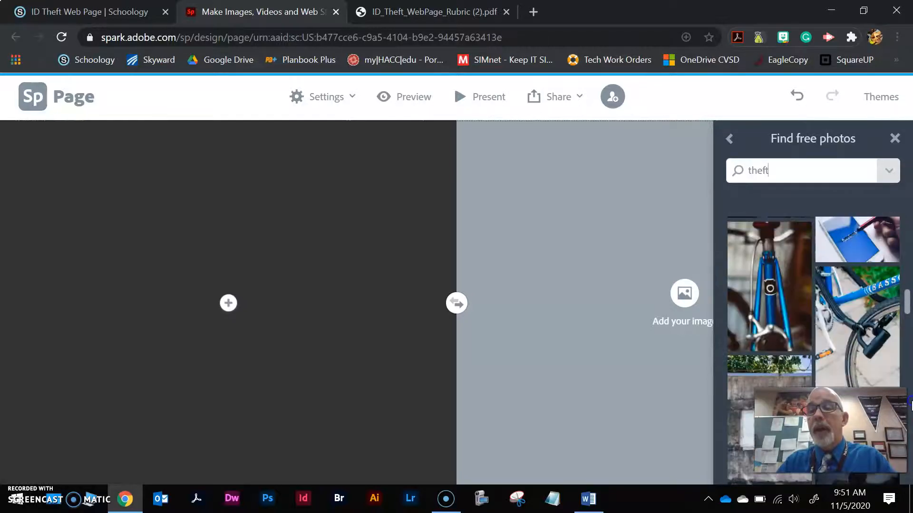
left_click(741, 385)
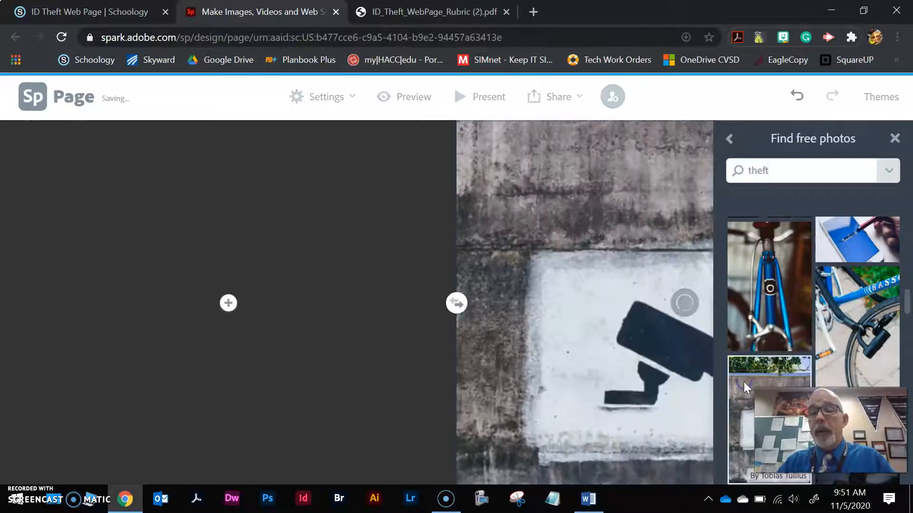
Start a text block in the new layout's empty half and copy "Ten Facts and Statistics About ID Theft" from the Word draft.
left_click(228, 303)
left_click(205, 257)
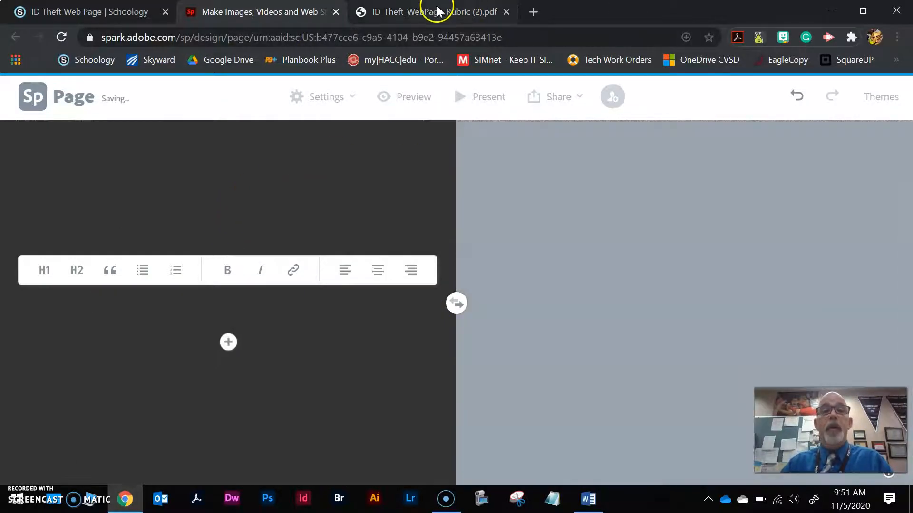
left_click(437, 11)
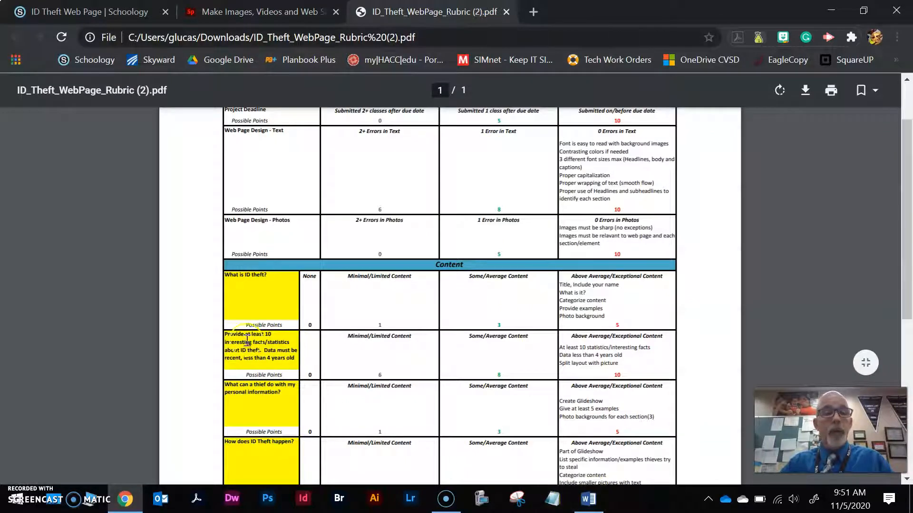
left_click(589, 499)
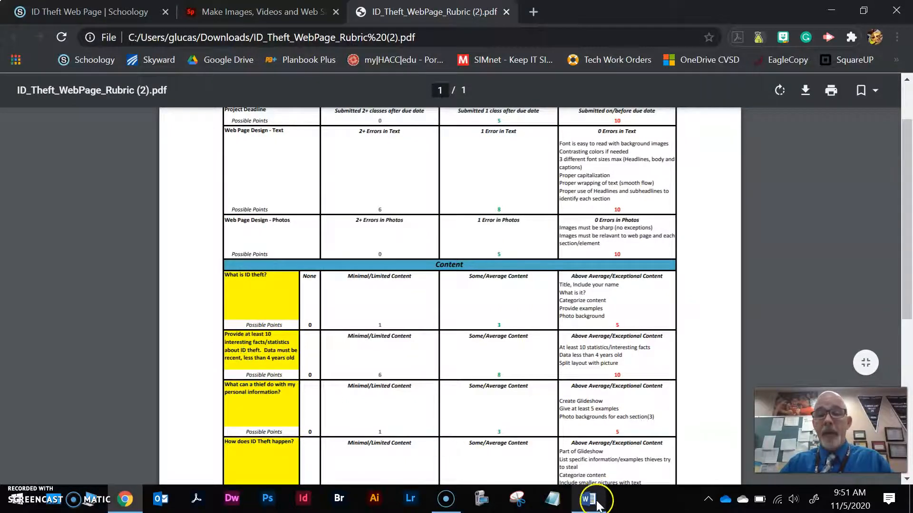
scroll(578, 419, "down", 6)
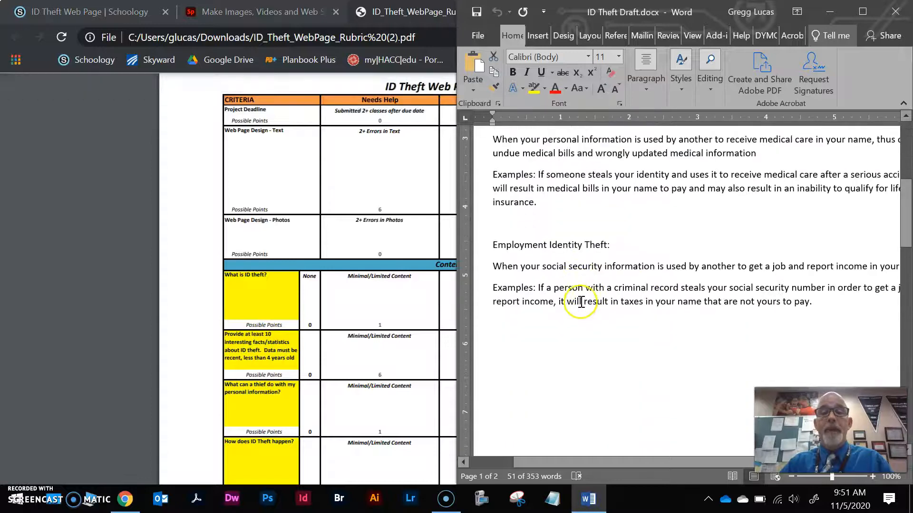
scroll(578, 303, "down", 10)
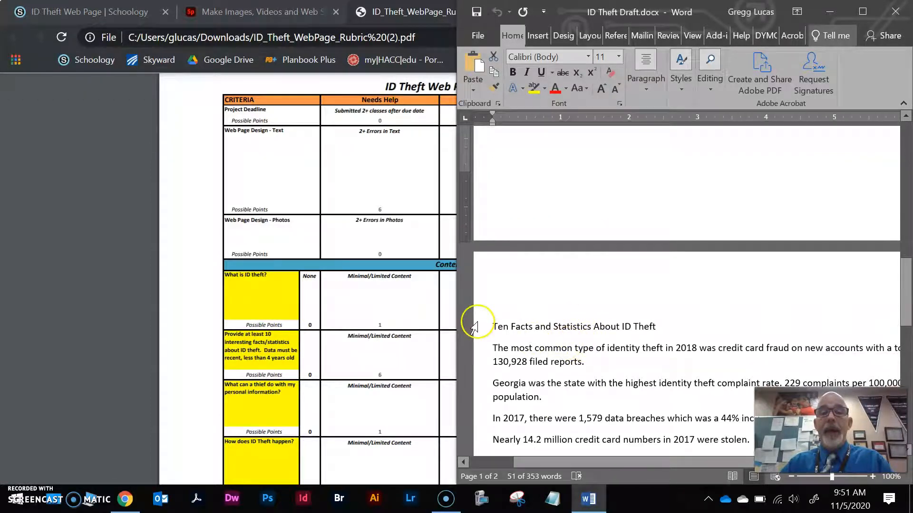
left_click_drag(493, 326, 648, 328)
key("ctrl+c")
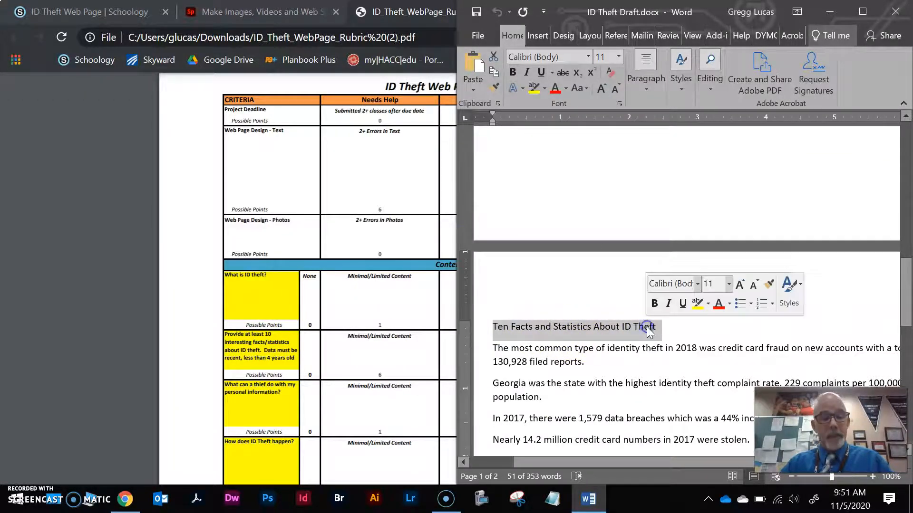
Paste the copied title into the text block on the Spark page and format it as an H1 heading.
left_click(407, 20)
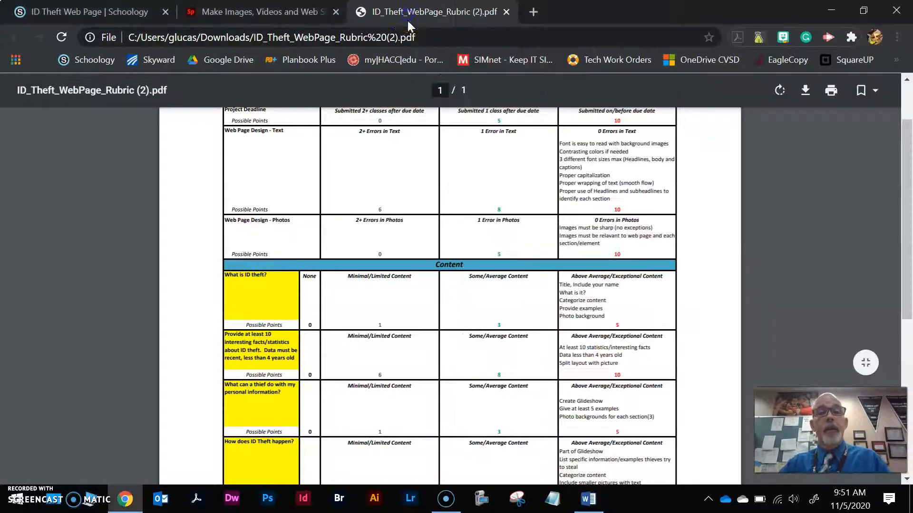
left_click(268, 11)
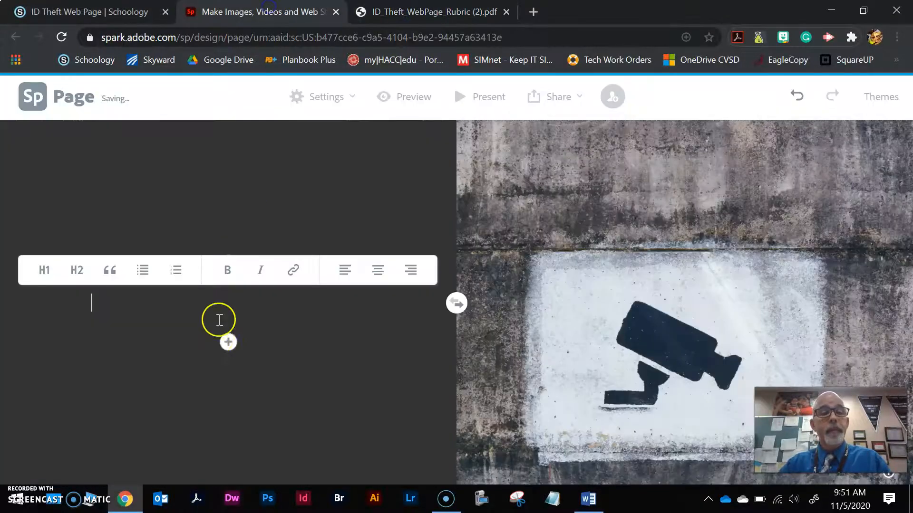
right_click(129, 303)
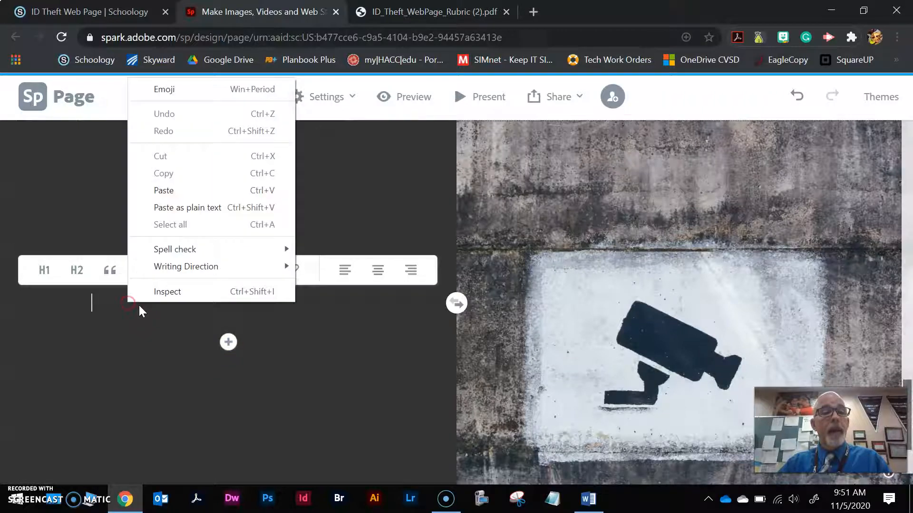
left_click(166, 190)
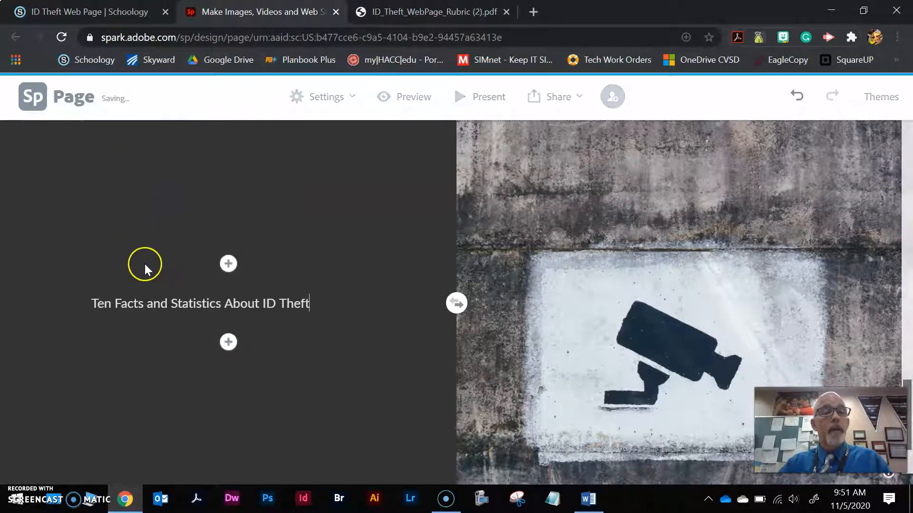
left_click(140, 301)
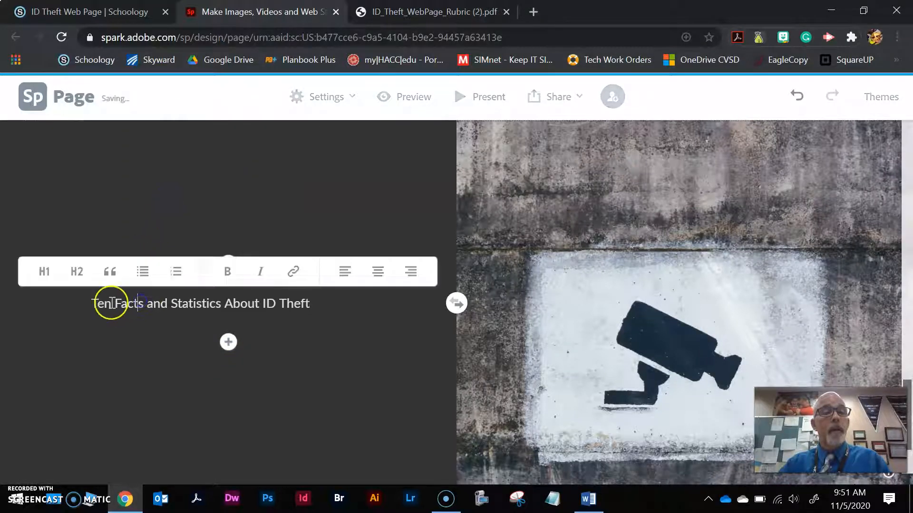
left_click(45, 270)
Start a text block below the heading and copy the first fact, about credit card fraud in 2018, from the Word draft.
left_click(228, 423)
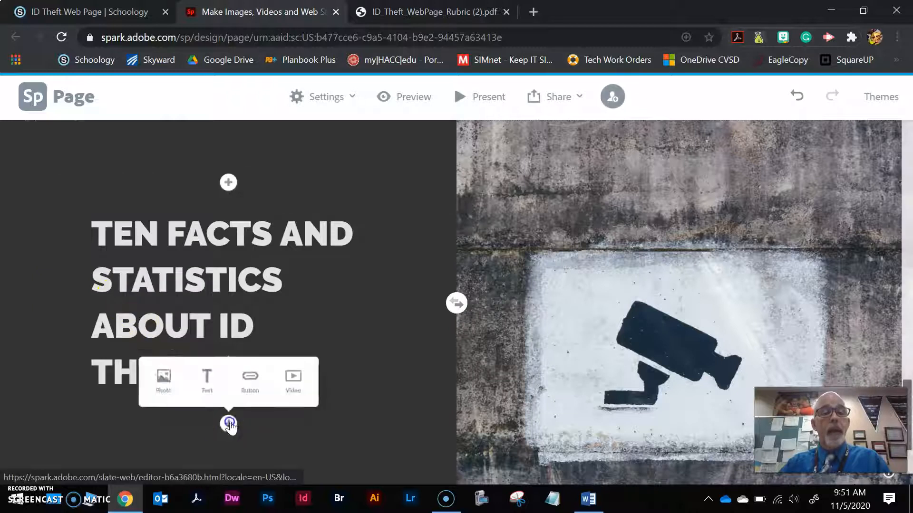
left_click(202, 378)
left_click(434, 11)
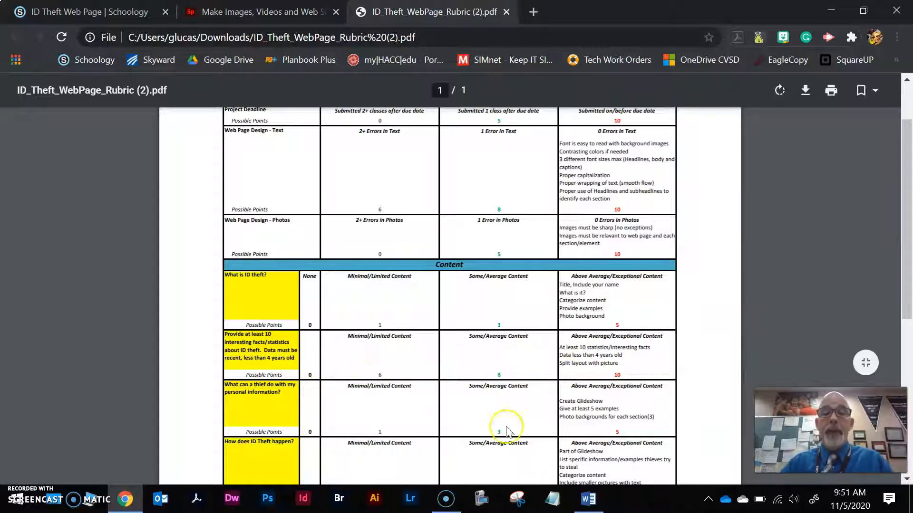
left_click(588, 499)
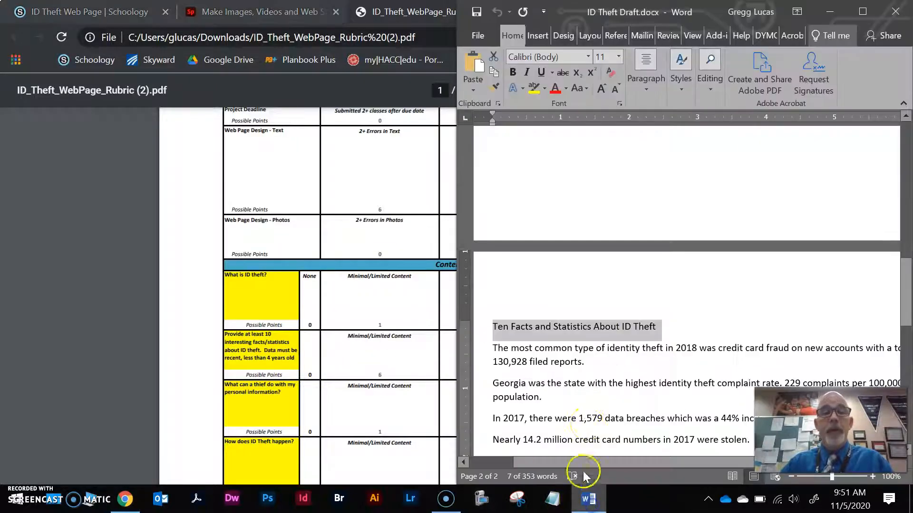
left_click_drag(494, 347, 589, 361)
key("ctrl+c")
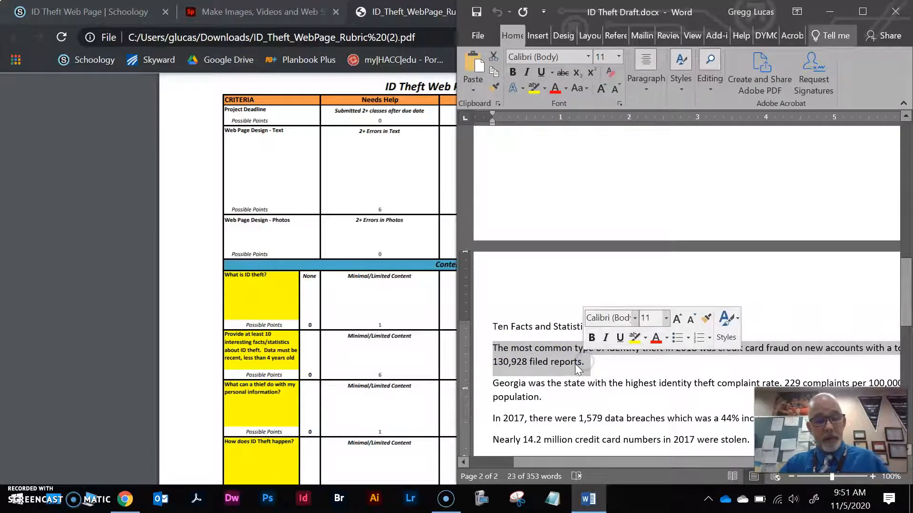
Return to the Spark page and paste the copied credit card fraud fact as text below the heading.
left_click(400, 15)
left_click(311, 12)
left_click(87, 397)
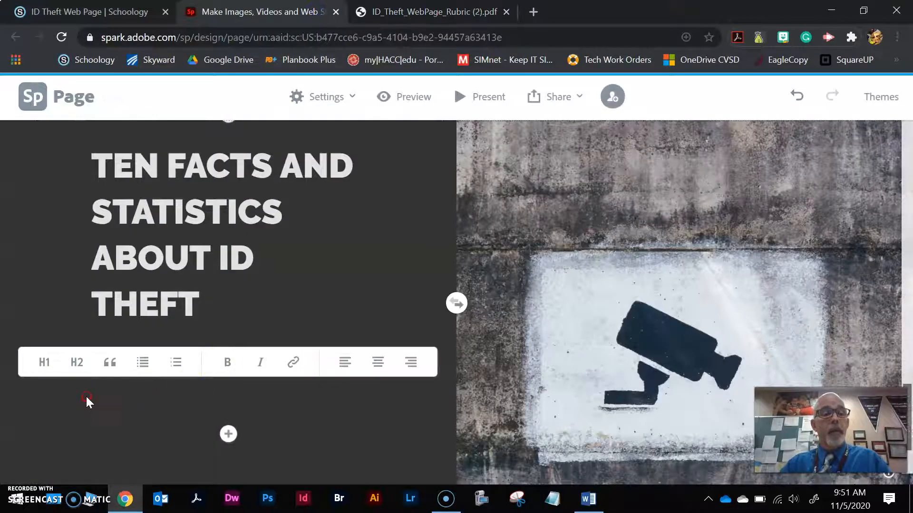
right_click(86, 397)
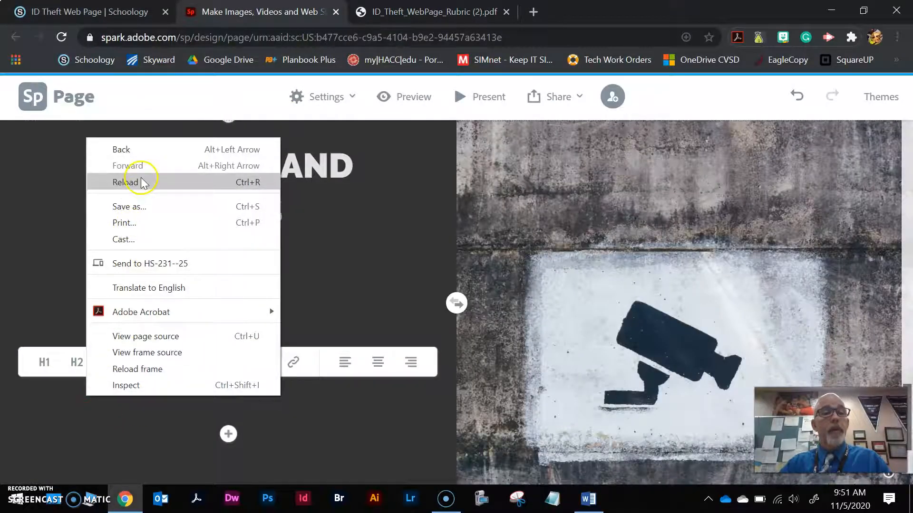
left_click(101, 430)
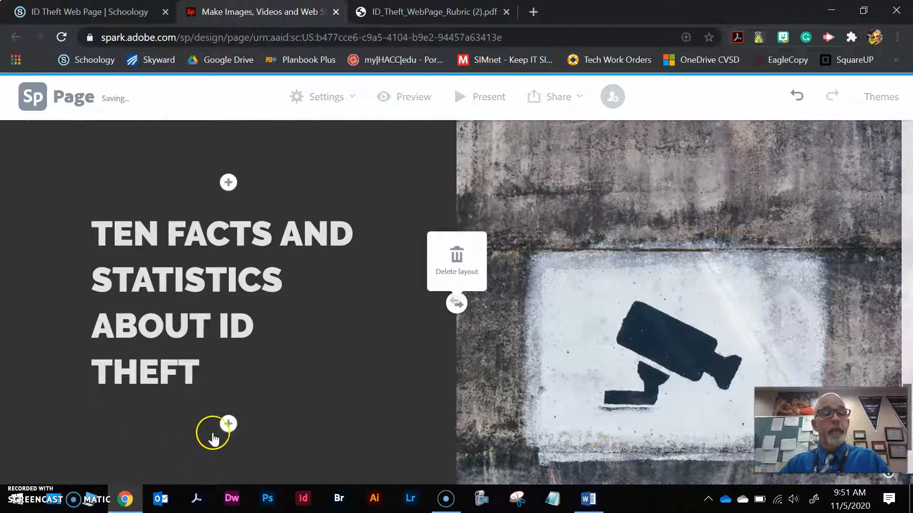
left_click(228, 424)
left_click(197, 373)
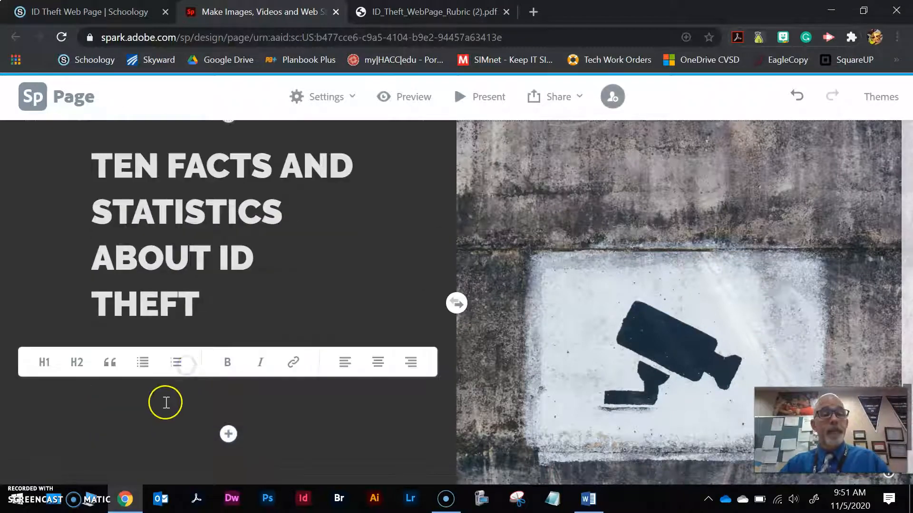
key("ctrl+v")
Format the pasted credit card fraud fact as a bulleted list item.
left_click_drag(95, 354, 261, 393)
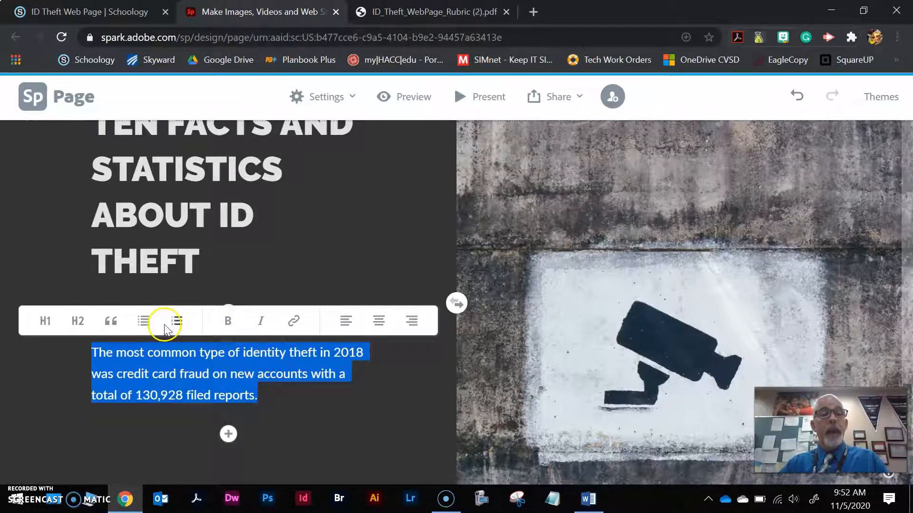
left_click(142, 321)
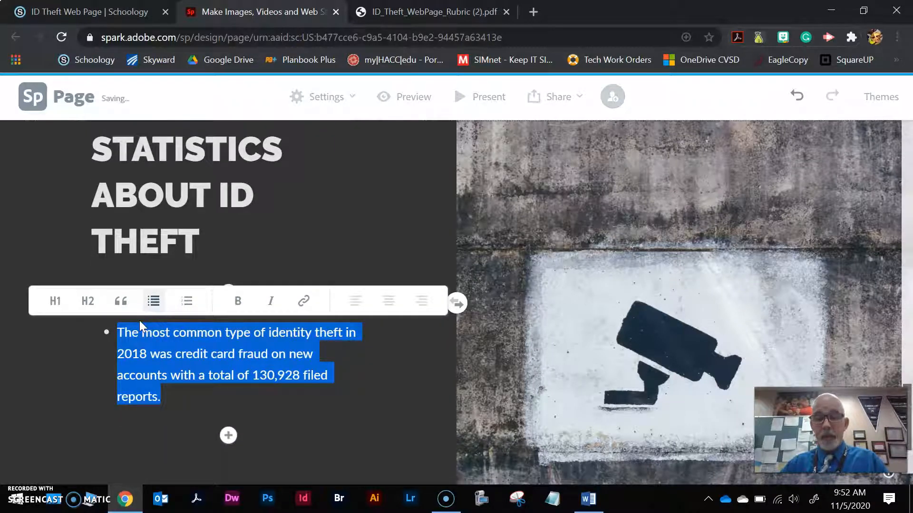
left_click(180, 399)
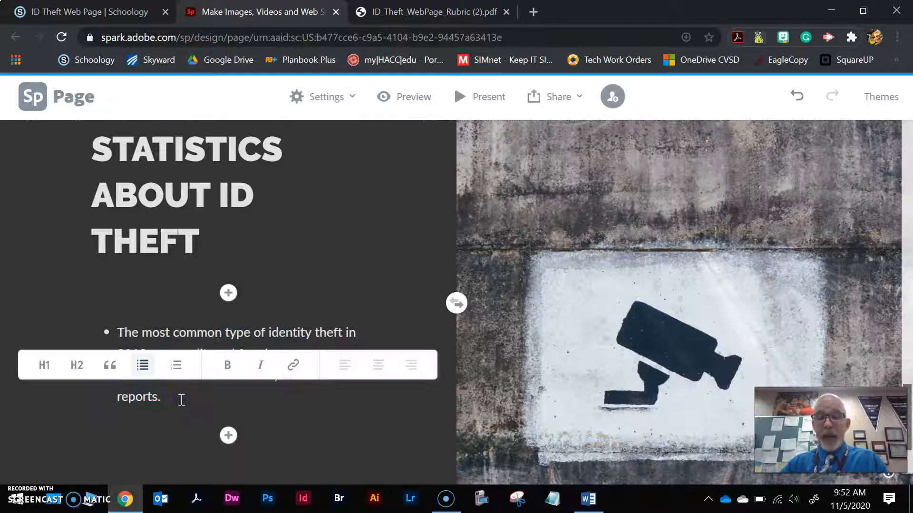
key("Return")
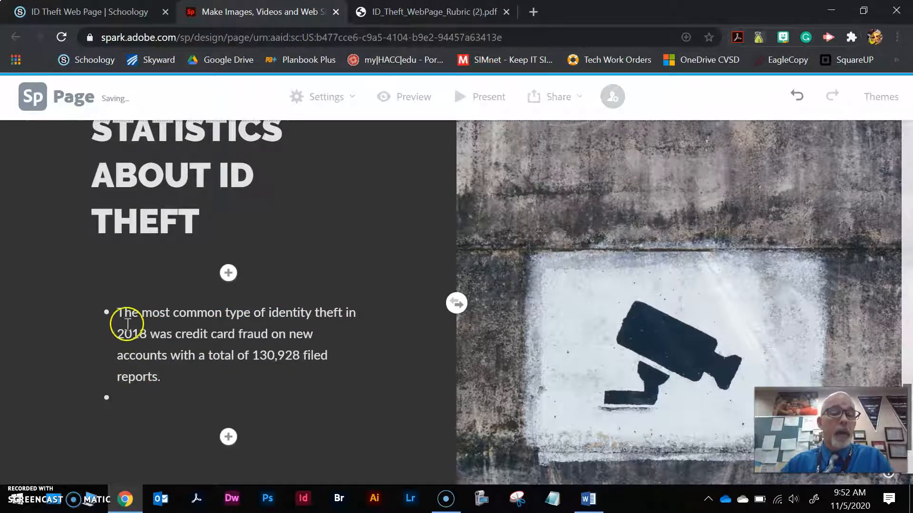
left_click_drag(119, 313, 176, 399)
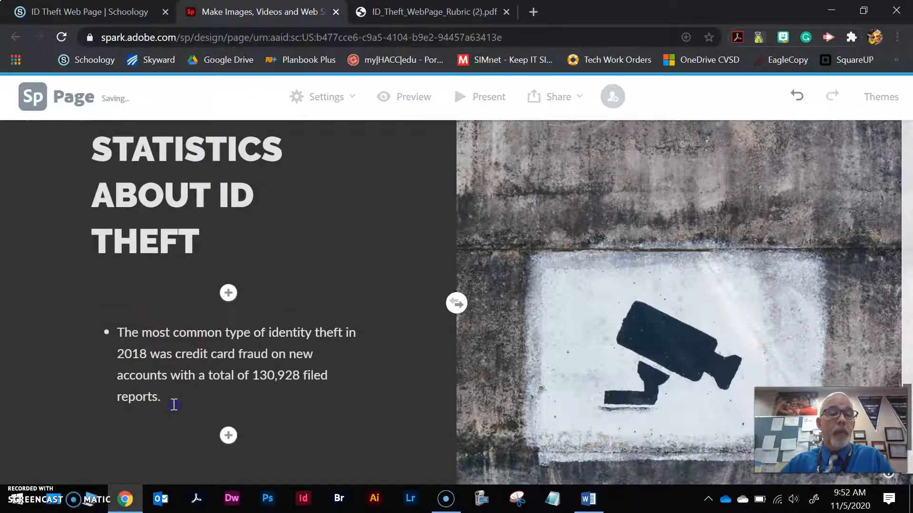
Try a numbered list on the fact, delete its text, and undo these changes.
left_click_drag(119, 331, 176, 412)
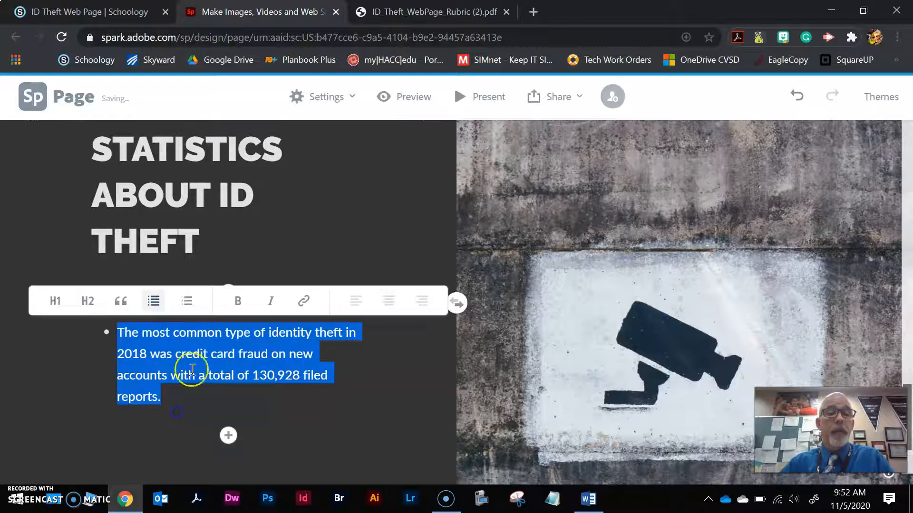
left_click(185, 306)
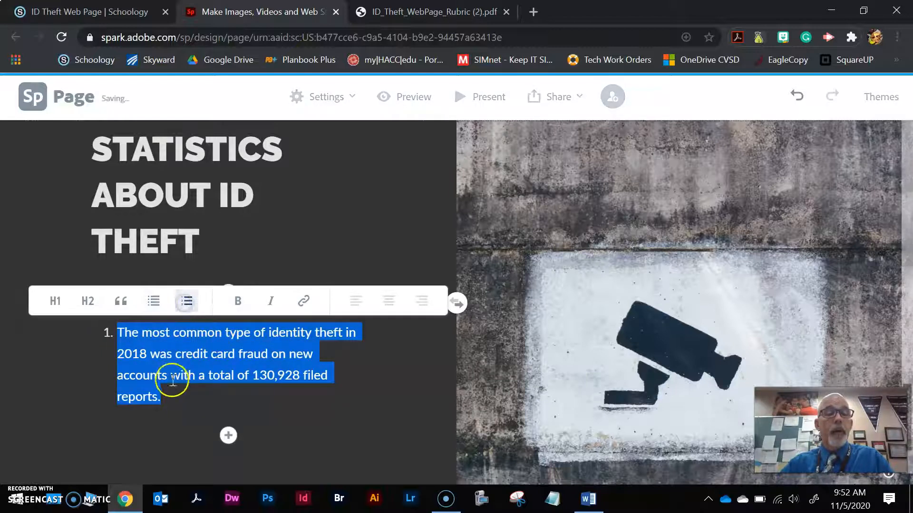
key("BackSpace")
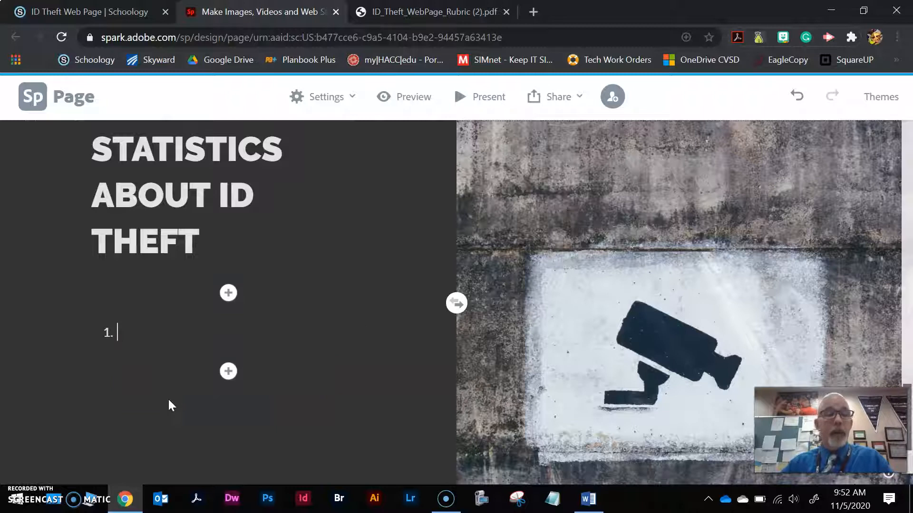
key("BackSpace")
left_click(181, 398)
left_click(226, 423)
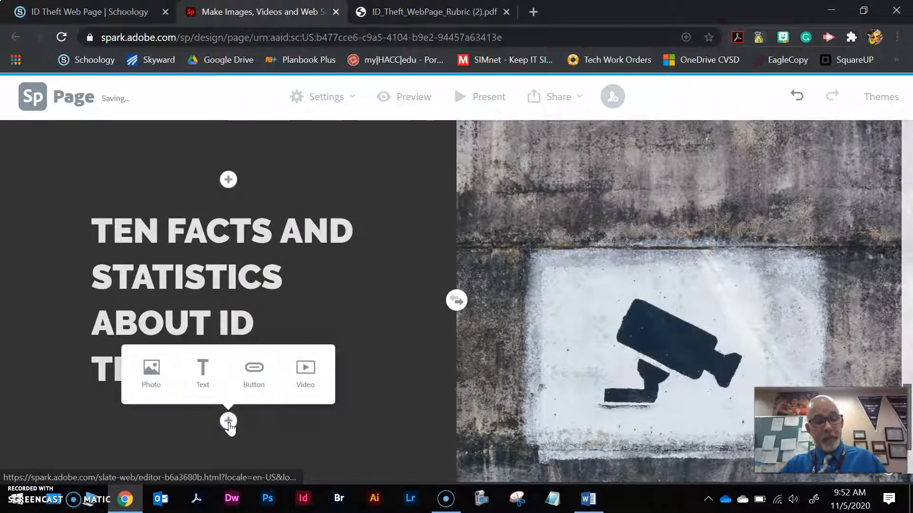
key("ctrl+z")
key("ctrl+z")
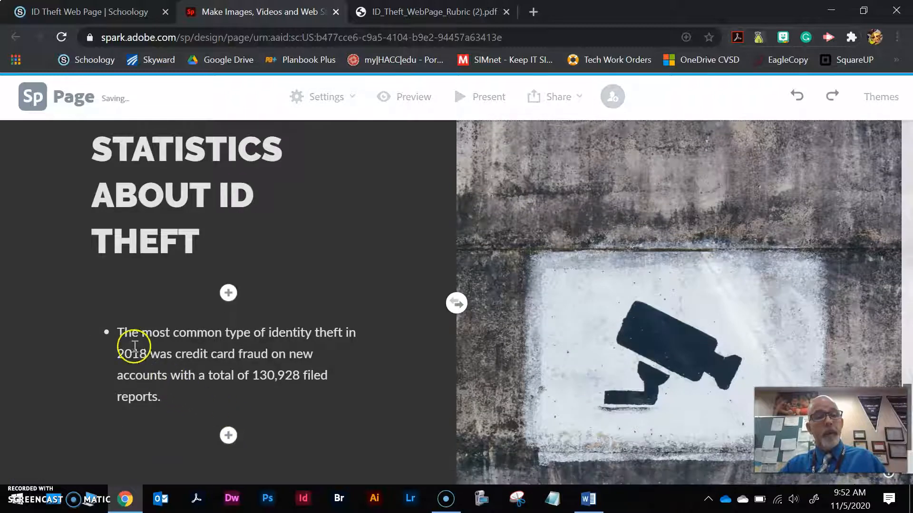
Add a second bullet below the credit card fraud fact and paste in the Georgia complaint rate fact copied from the Word draft.
left_click(172, 398)
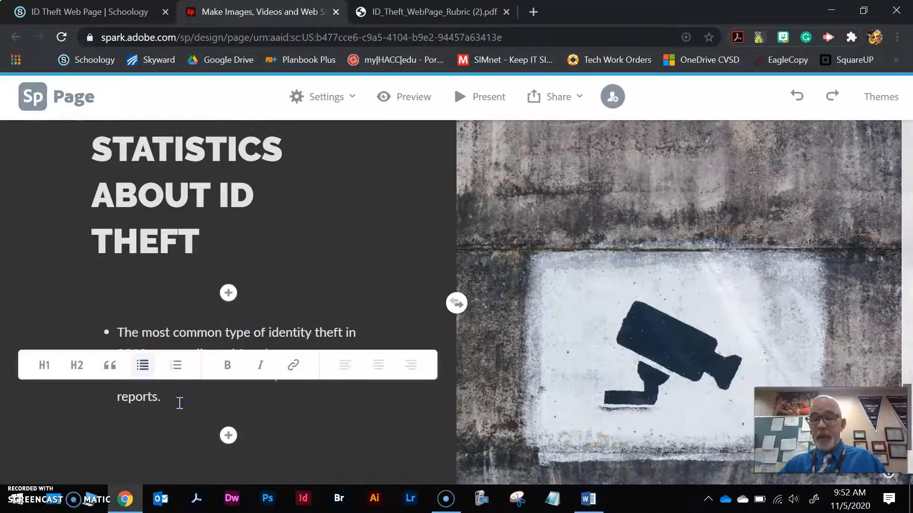
key("Return")
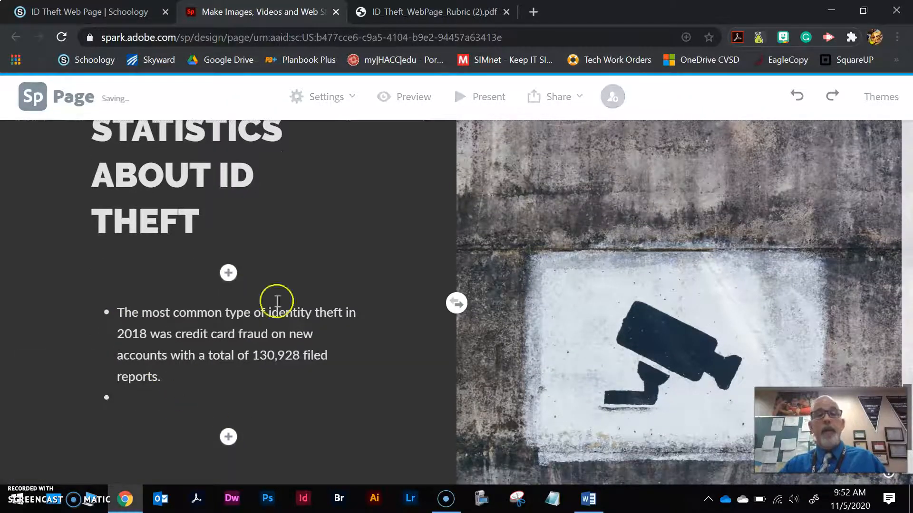
left_click(587, 499)
left_click_drag(494, 383, 543, 399)
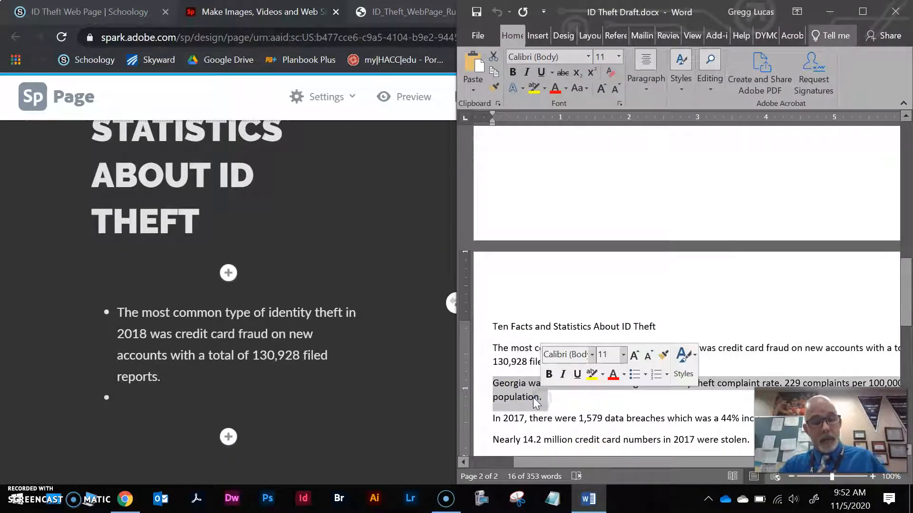
key("ctrl+c")
left_click(141, 401)
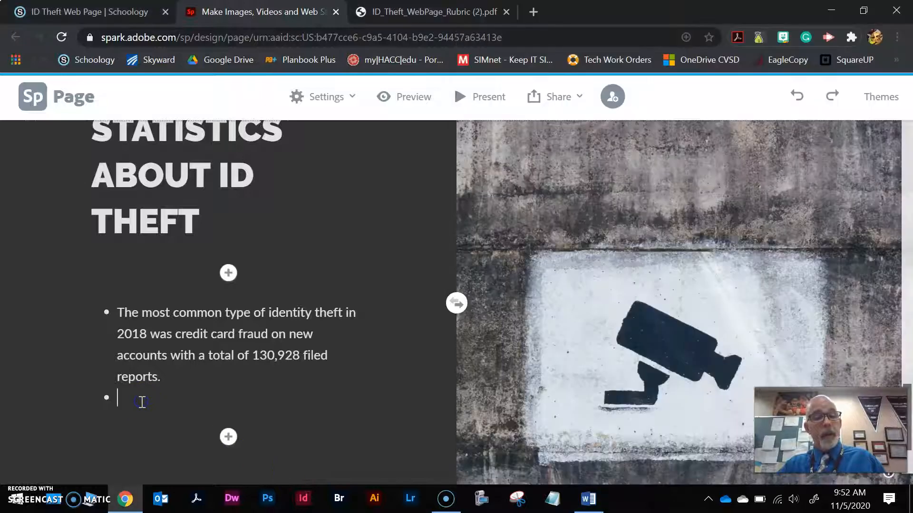
key("ctrl+v")
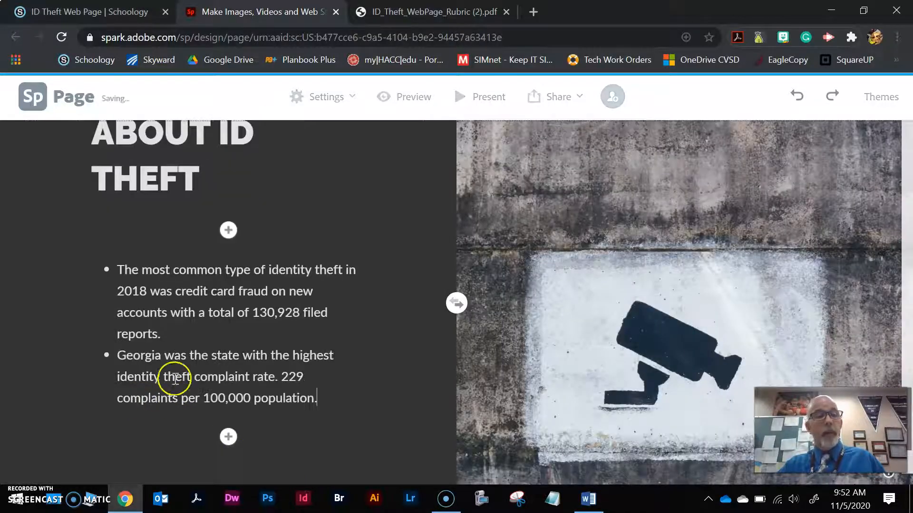
triple_click(120, 267)
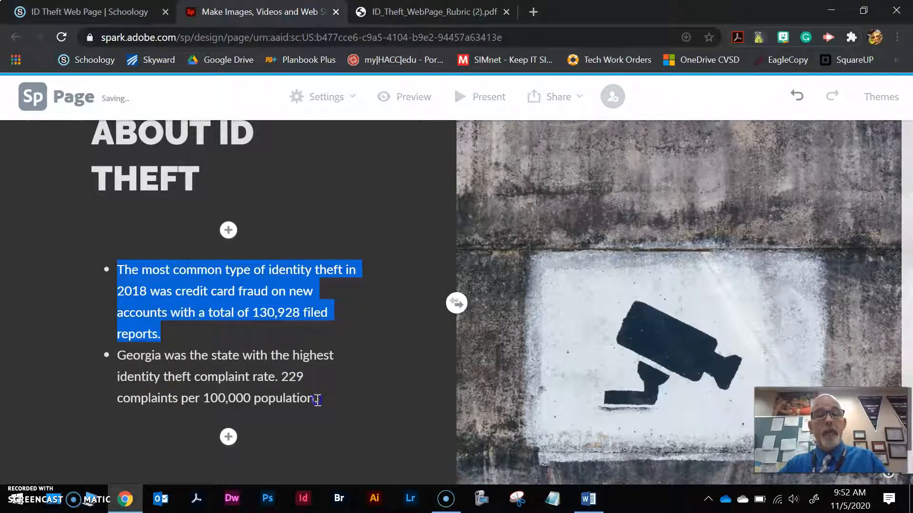
left_click(259, 313)
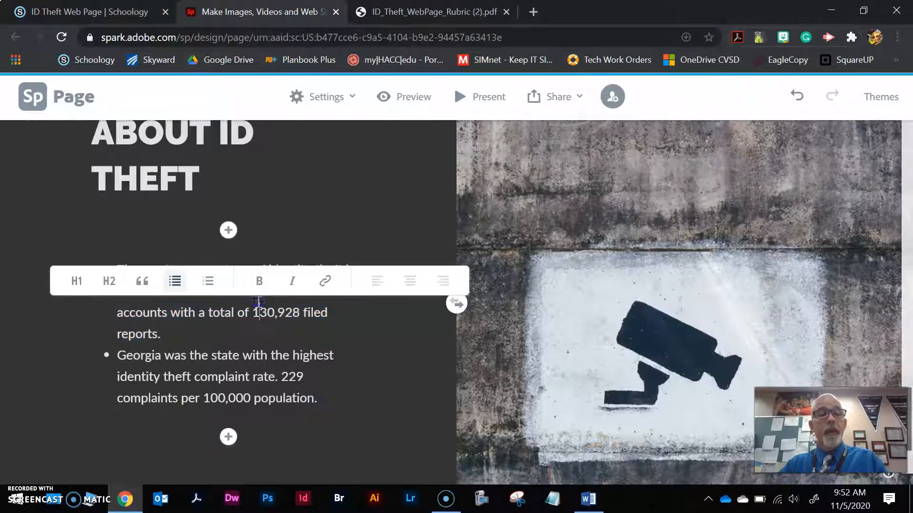